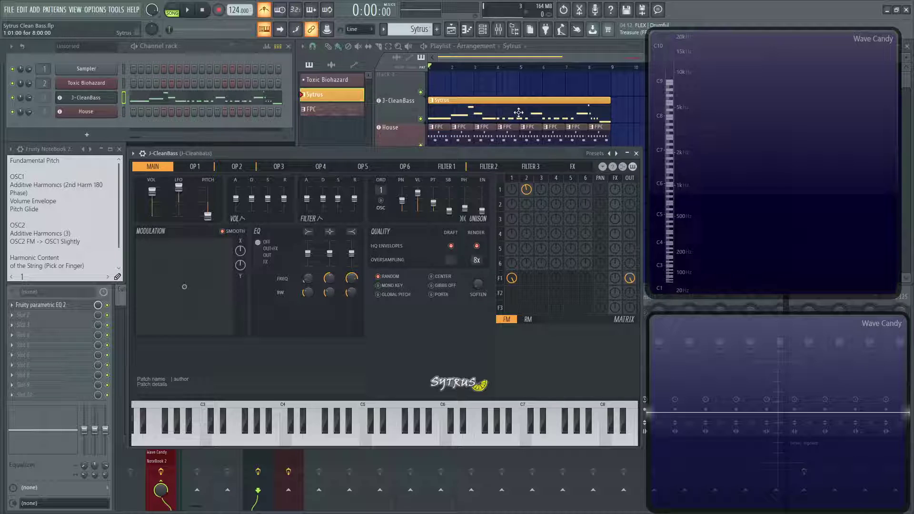
Play the arrangement to hear the J-CleanBass bass line with the House drums, and stop playback
left_click_drag(504, 152, 503, 198)
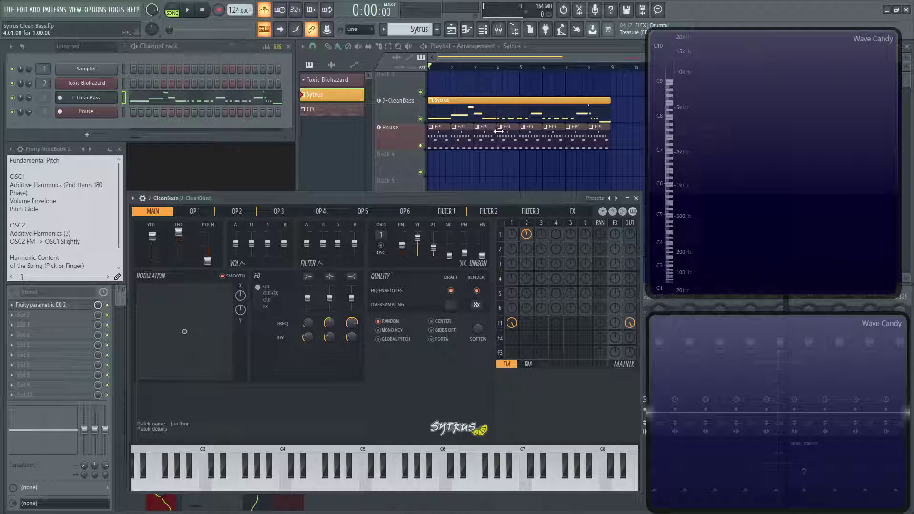
left_click_drag(436, 196, 436, 151)
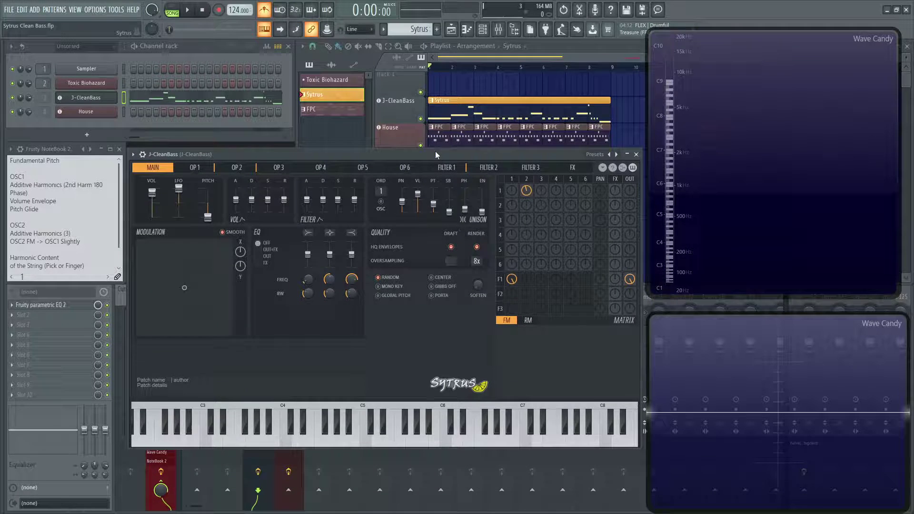
key("space")
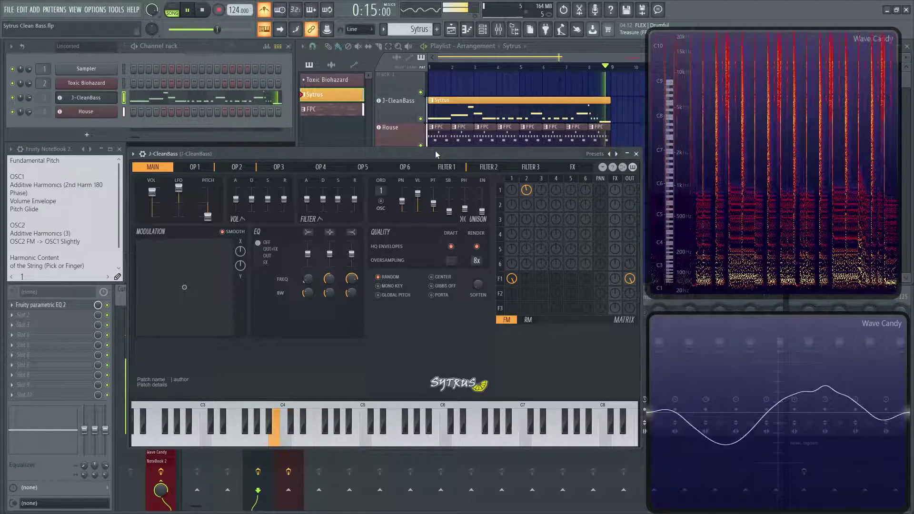
key("space")
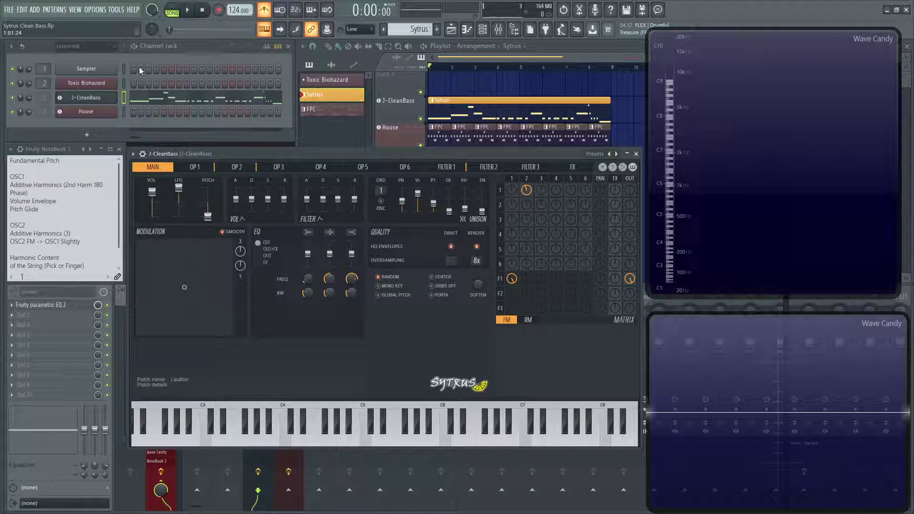
Audition the J-CleanBass channel by playing single bass notes and short phrases on the typing keyboard
left_click(108, 98)
left_click(108, 98)
key("z")
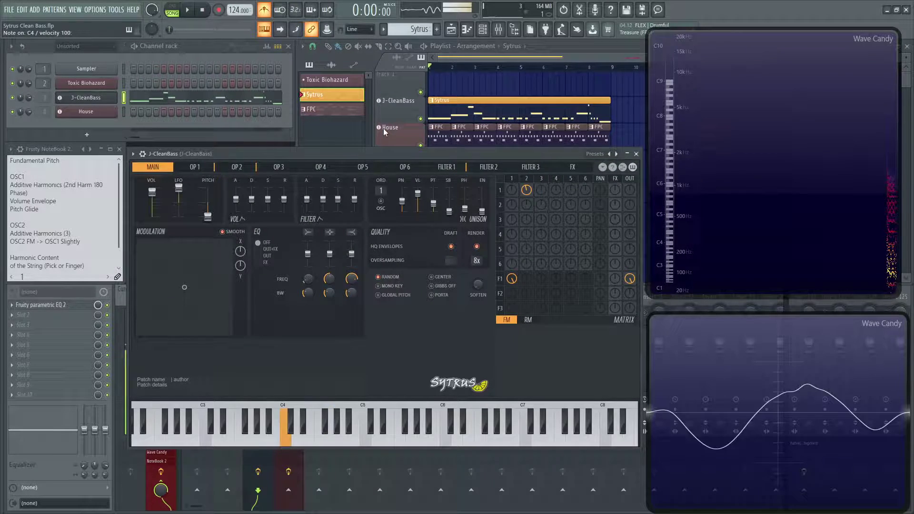
key("z")
key("z")
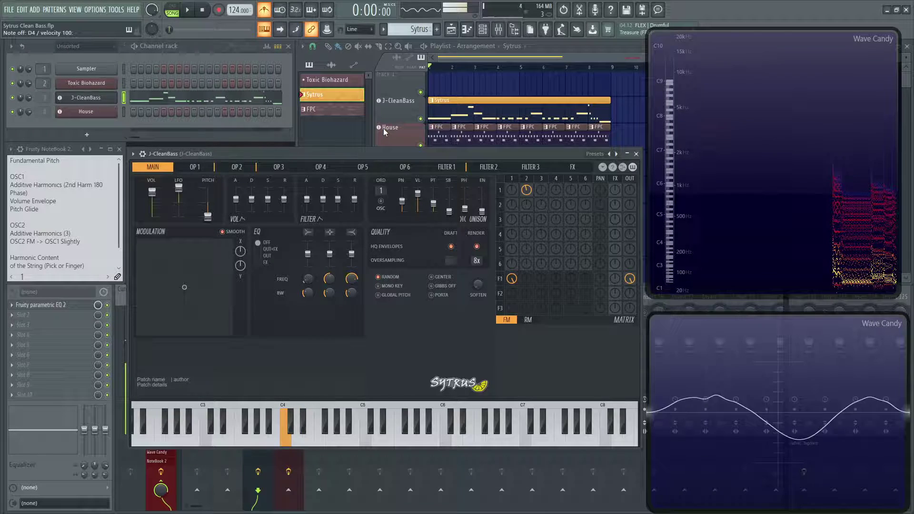
key("v")
key("c")
key("x")
key("z")
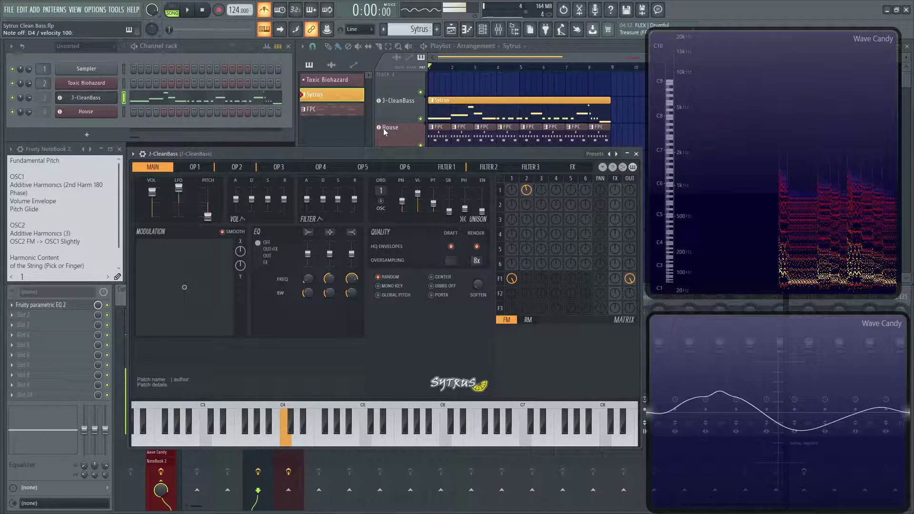
key("z")
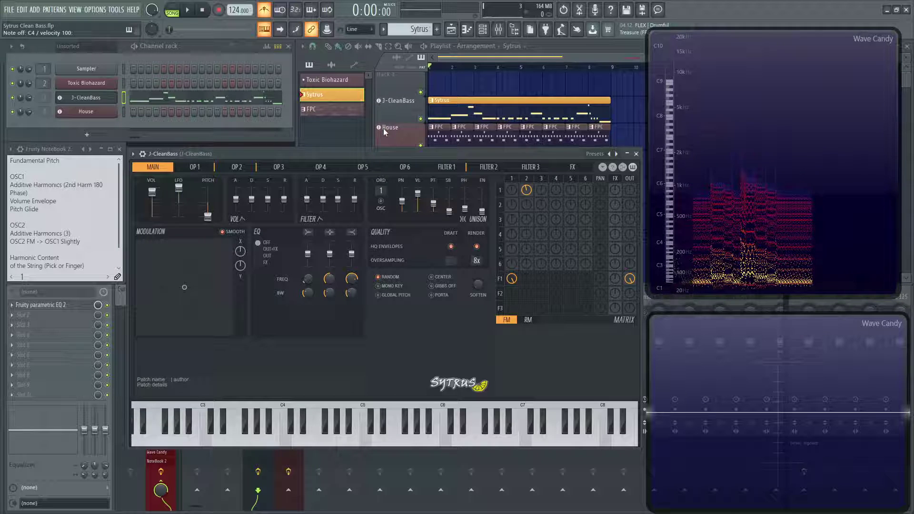
key("z")
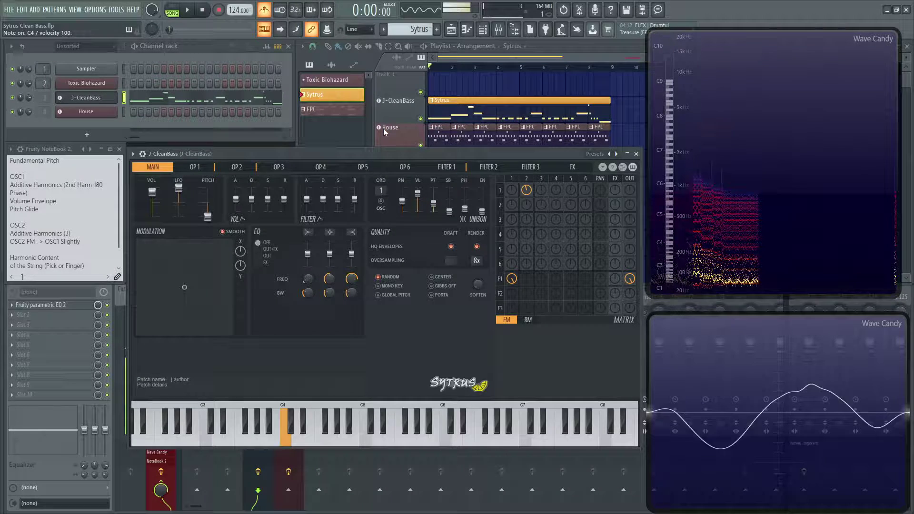
key("v")
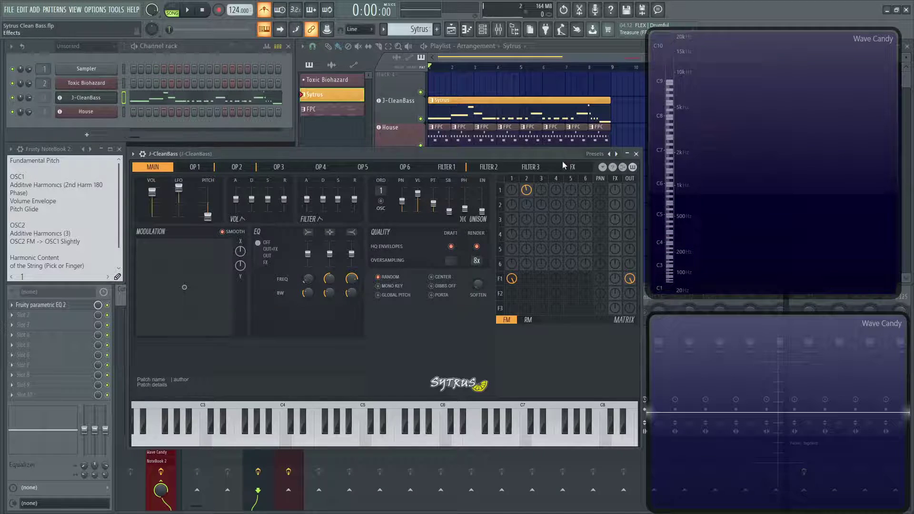
Examine the harmonic magnitudes and phases of operator 1's oscillator in the J-CleanBass patch
left_click_drag(419, 156, 419, 151)
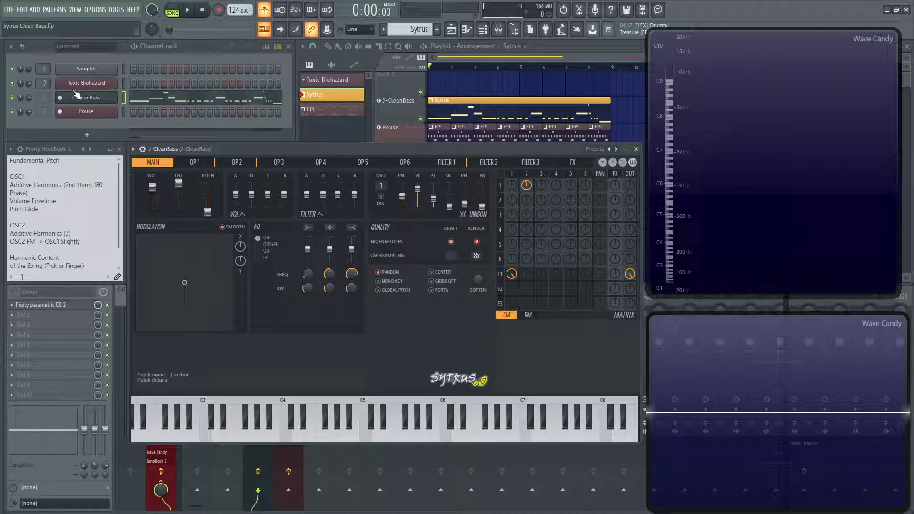
left_click(203, 167)
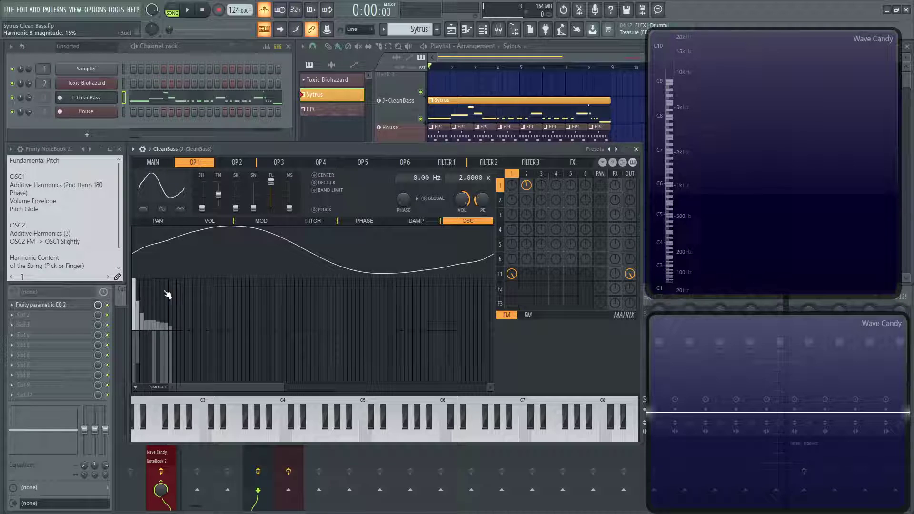
left_click(163, 186)
left_click(198, 232)
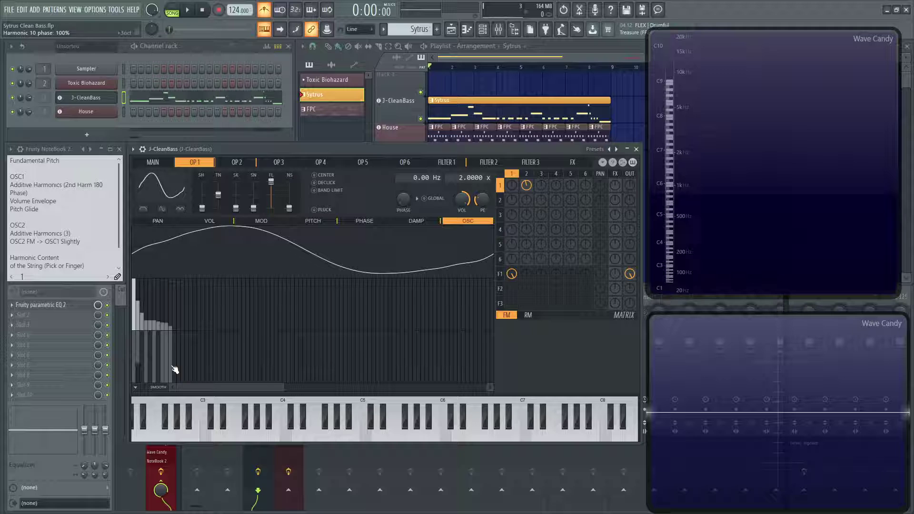
Examine operator 2's oscillator harmonics and Filter 1's cutoff envelope in the J-CleanBass patch
left_click(236, 163)
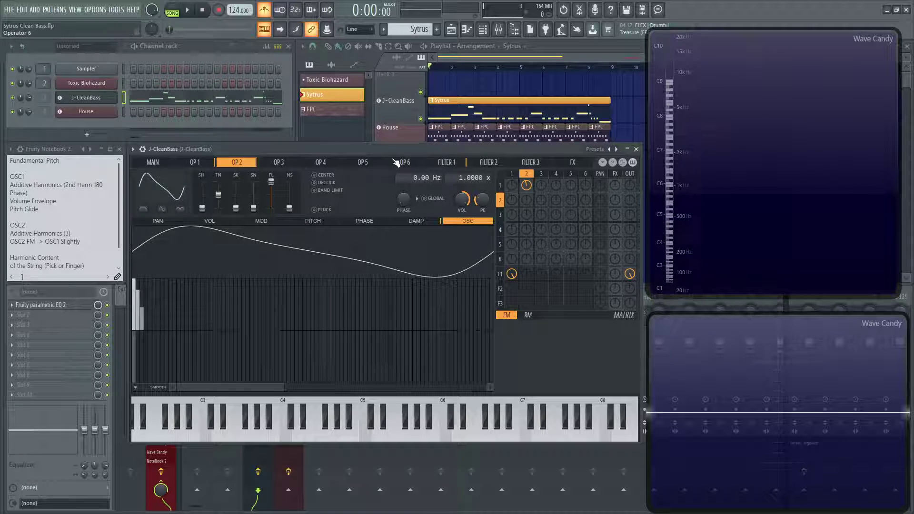
left_click(436, 163)
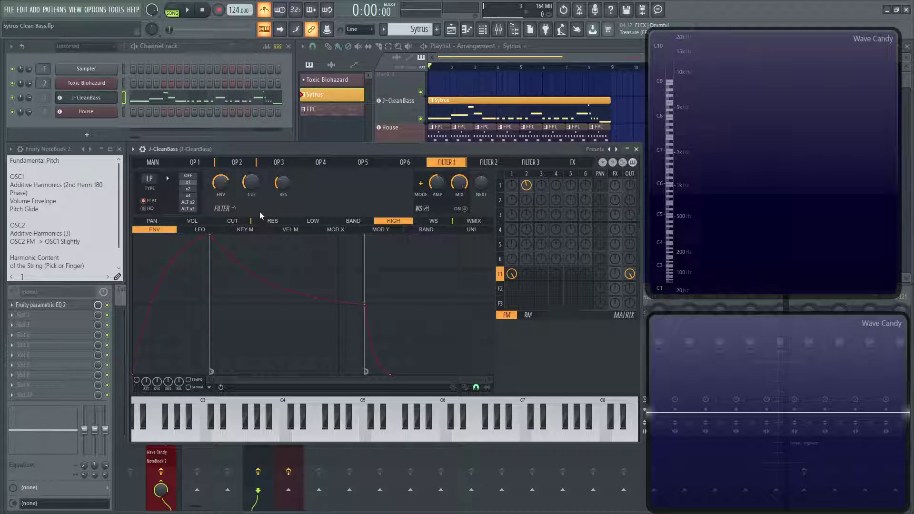
left_click(241, 221)
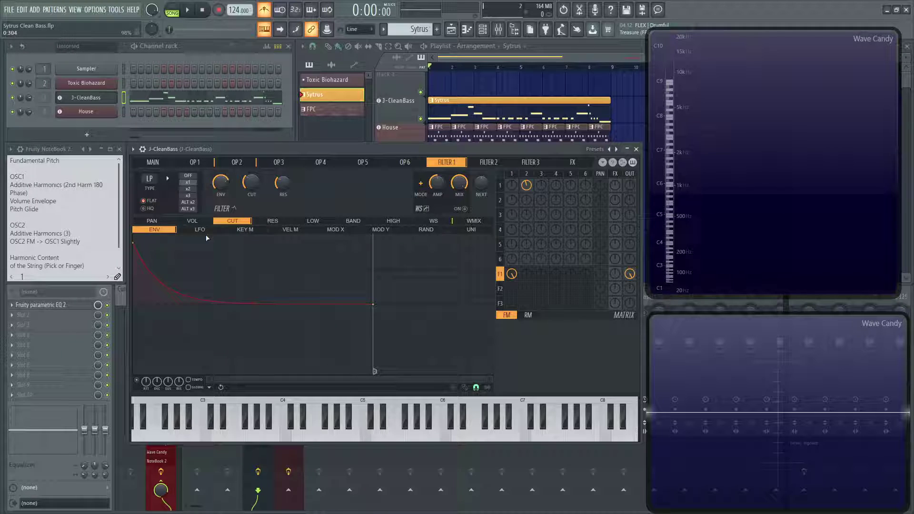
Examine operator 1's pitch envelope in the J-CleanBass patch and audition it with a few notes
left_click(195, 161)
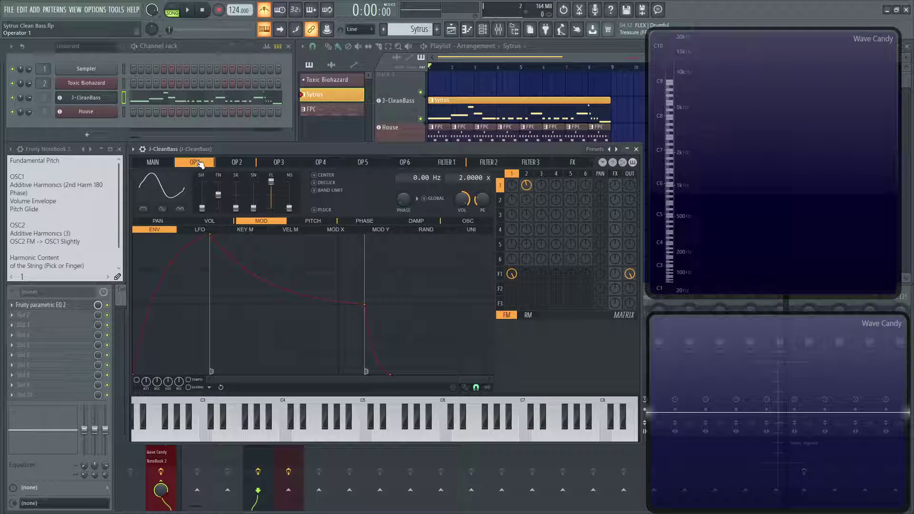
left_click(325, 222)
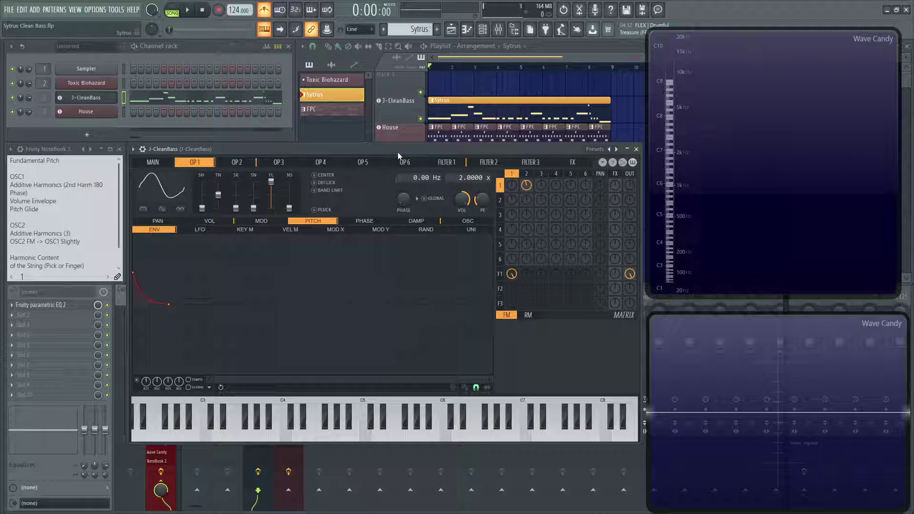
key("z")
key("x")
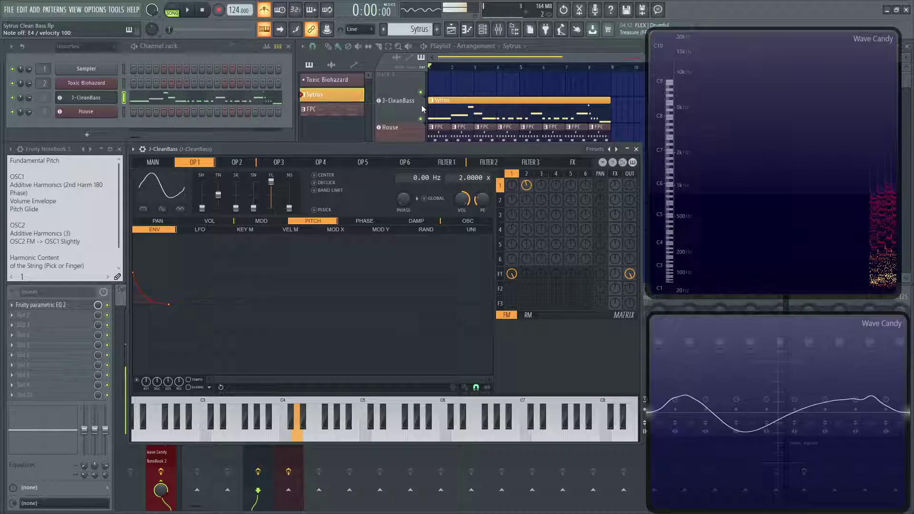
key("z")
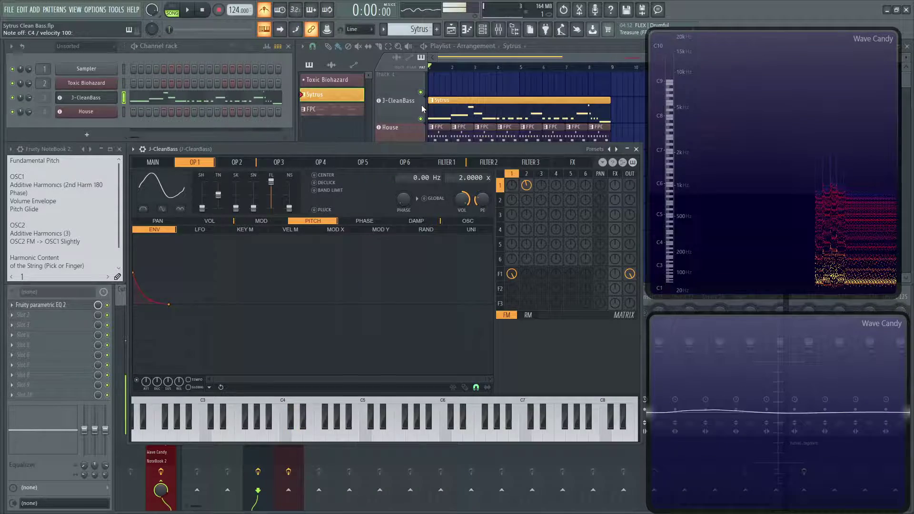
Add a new Sytrus instrument from the plugin picker to playlist track 4 and close the J-CleanBass window
left_click(545, 62)
left_click(545, 30)
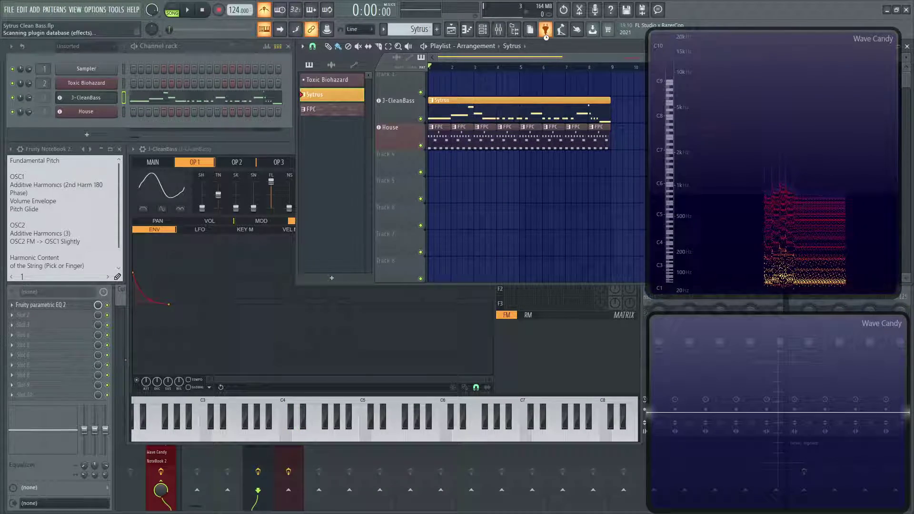
left_click_drag(345, 329, 393, 161)
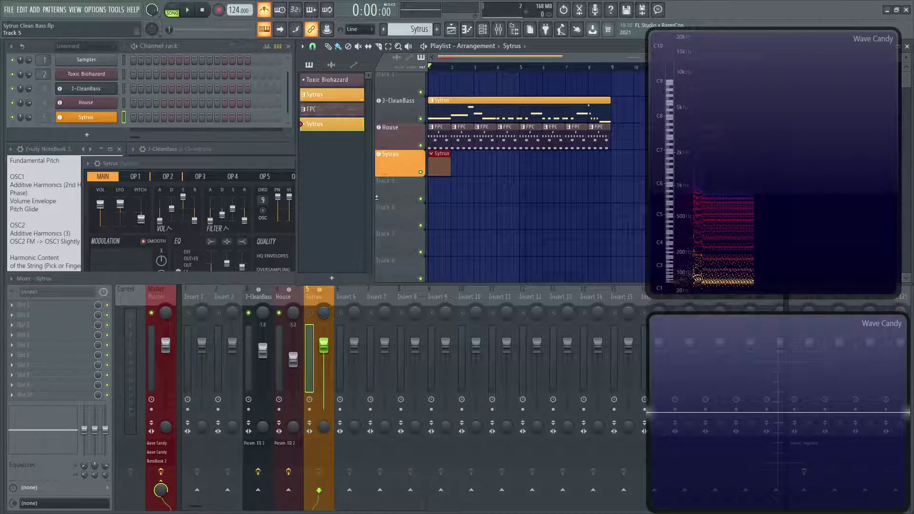
left_click_drag(163, 164, 209, 198)
left_click(221, 155)
left_click(636, 150)
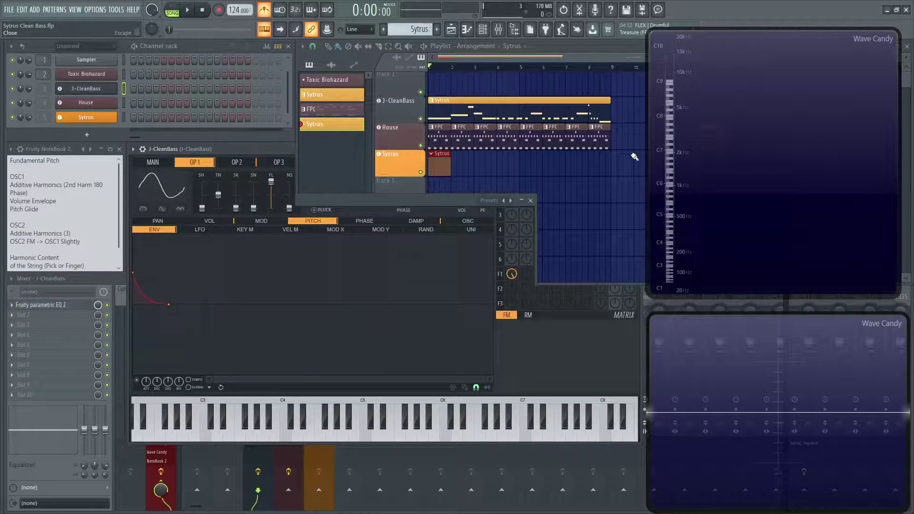
Load the Default preset into the new Sytrus and enlarge its window to span most of the free workspace
left_click_drag(356, 200, 379, 46)
left_click(535, 90)
left_click(552, 338)
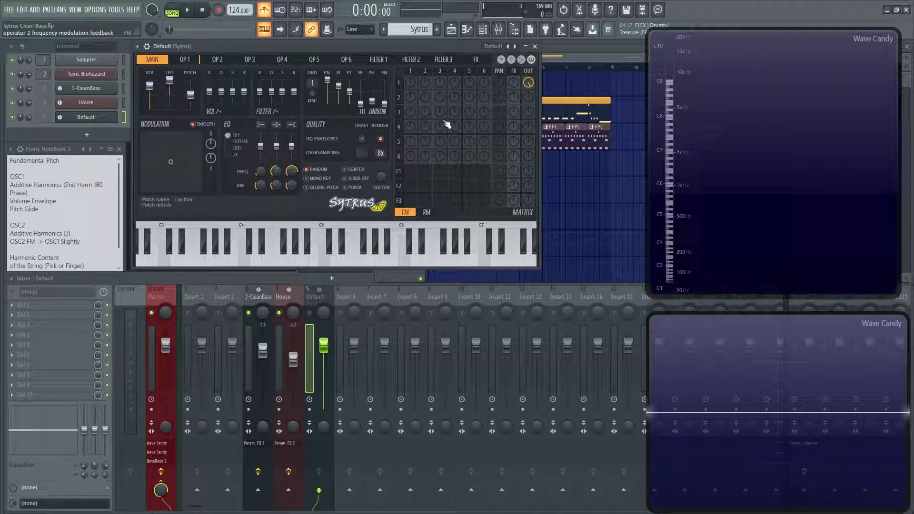
left_click_drag(542, 273, 644, 378)
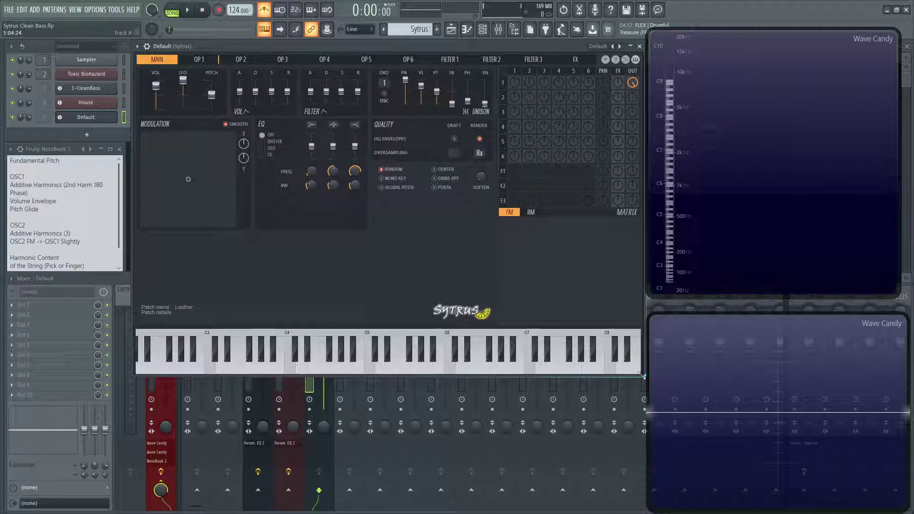
left_click_drag(384, 48, 384, 87)
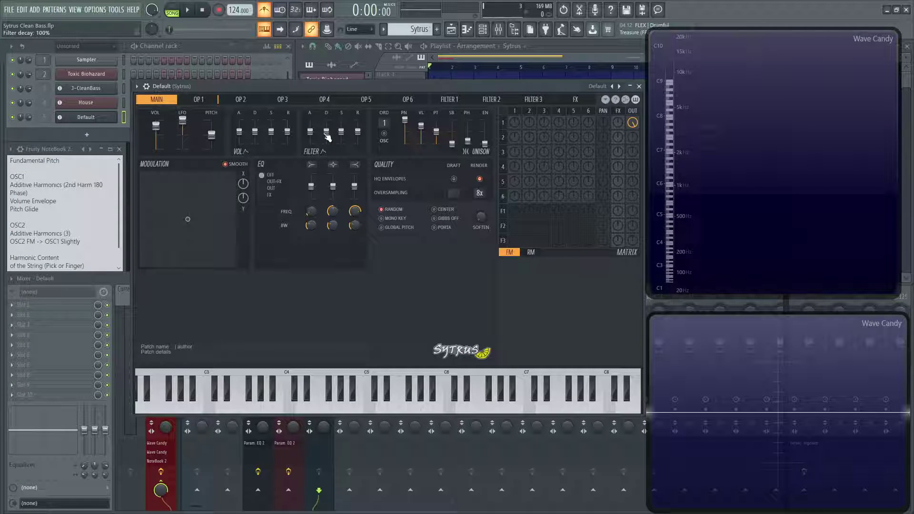
Audition the Default Sytrus patch with a few notes, refocusing its window so that the notes sound
key("v")
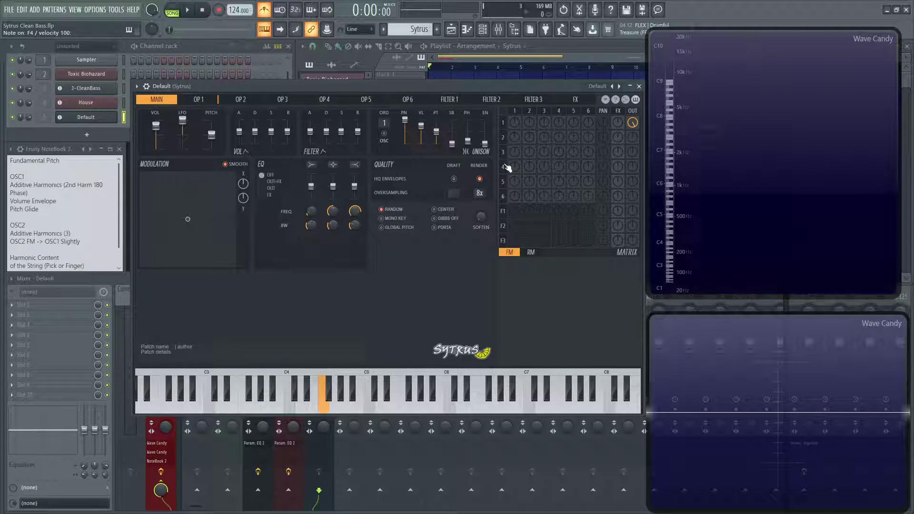
key("x")
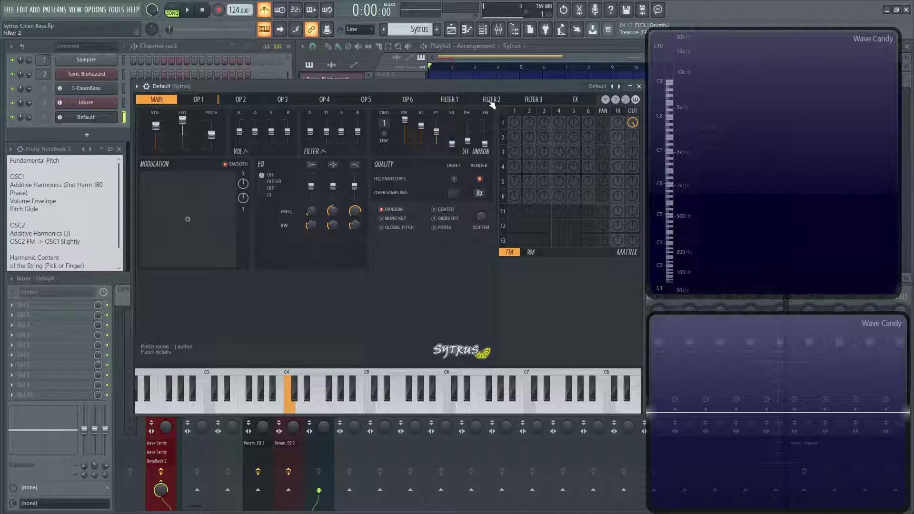
left_click(565, 64)
left_click(121, 301)
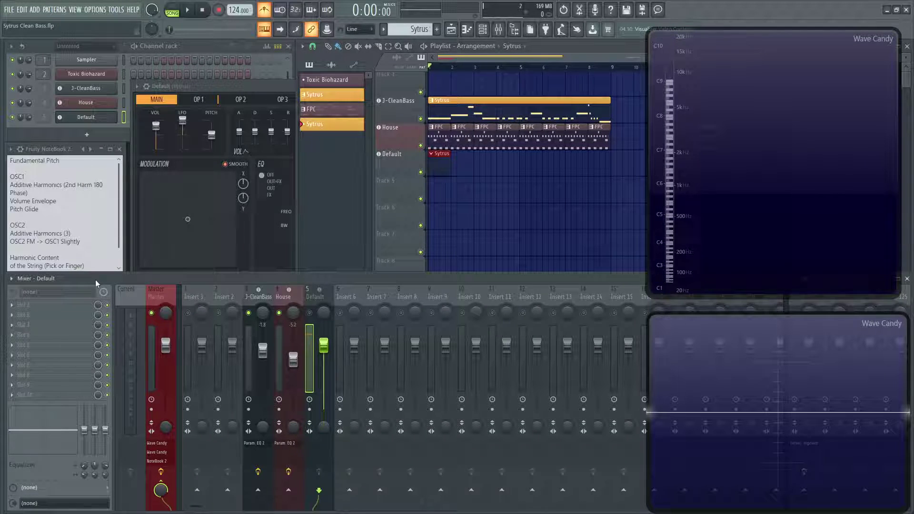
left_click(264, 88)
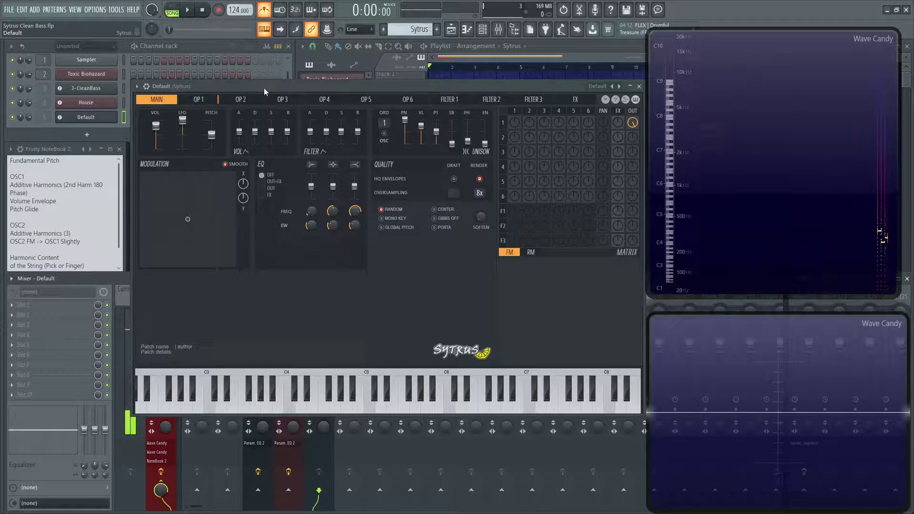
key("z")
key("x")
key("c")
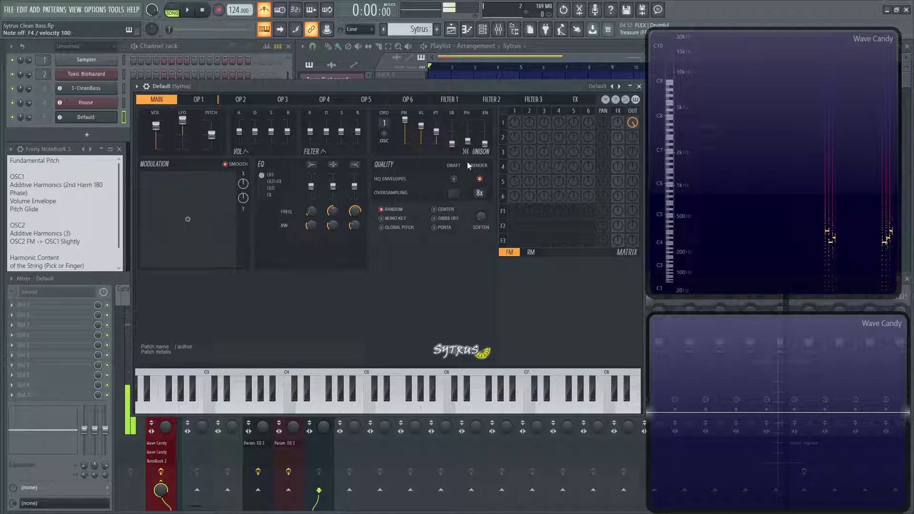
Lower the Default patch's main pitch to its minimum and test it with a few notes
left_click_drag(215, 137, 213, 151)
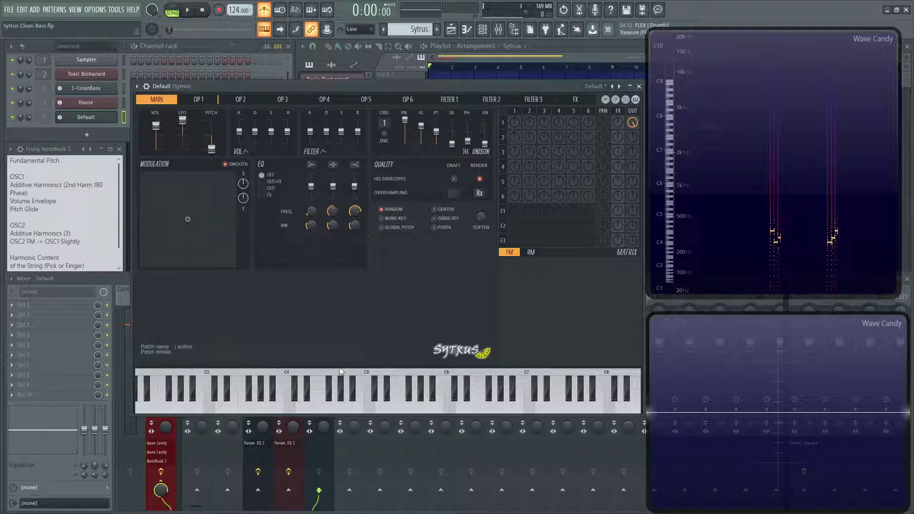
key("z")
key("x")
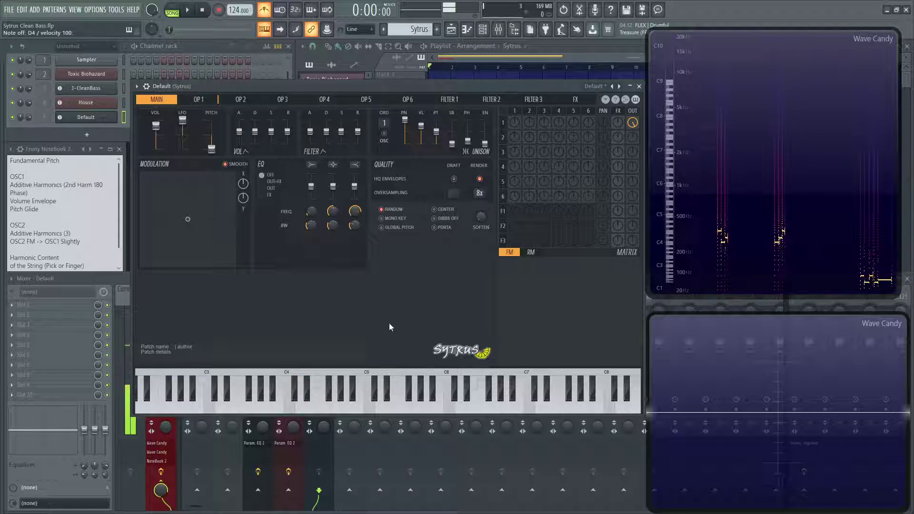
key("z")
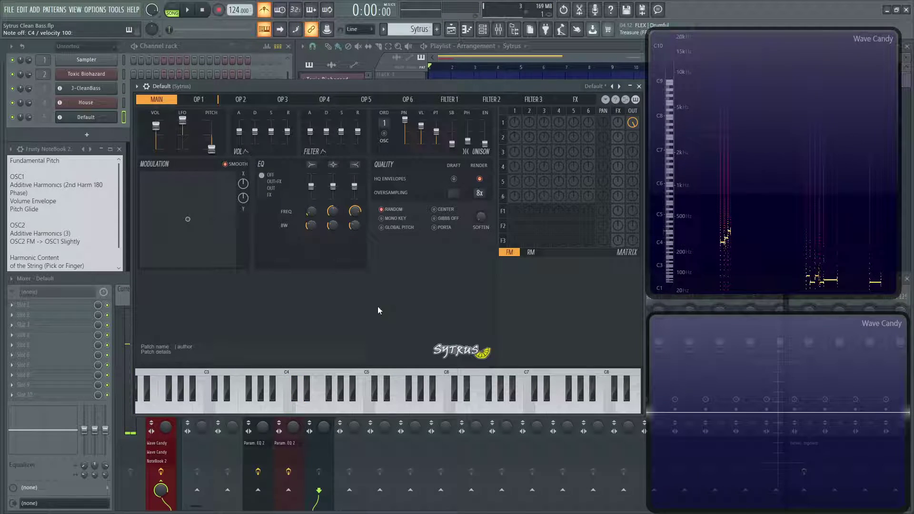
Play a test note on operator 1 and convert its sine shape to sine harmonics
left_click(209, 101)
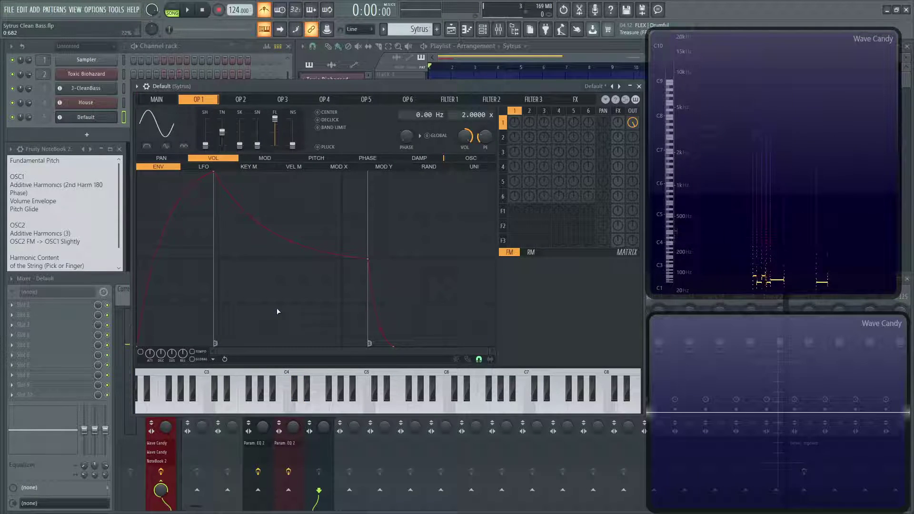
key("z")
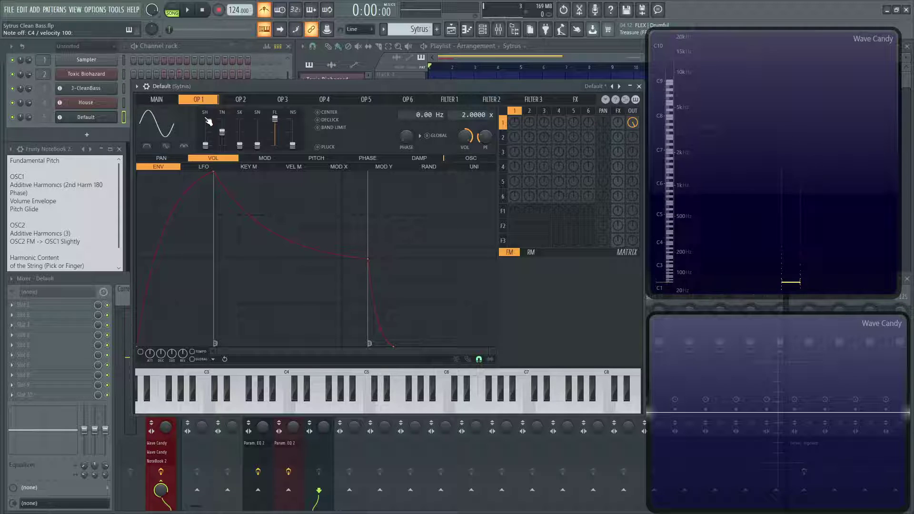
left_click(163, 127)
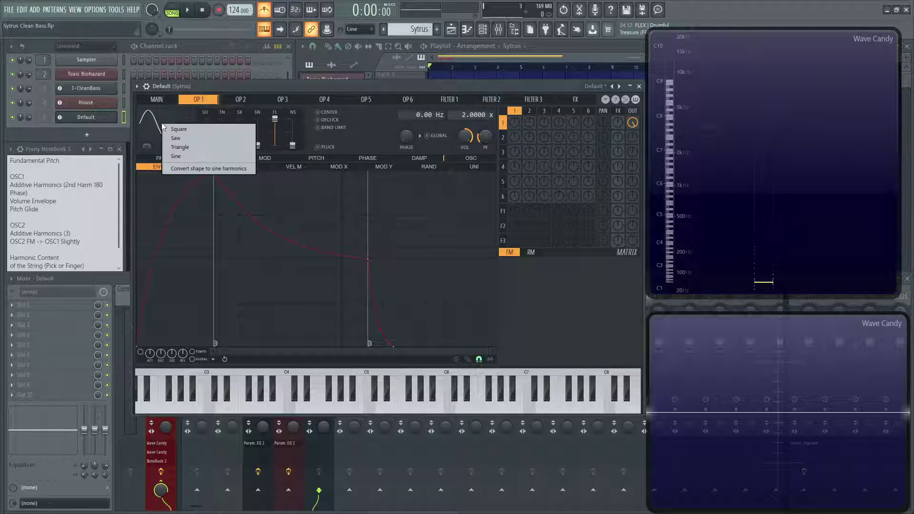
left_click(209, 169)
Draw steadily descending levels for harmonics 2 to 5 in operator 1's oscillator and play a test note
left_click_drag(298, 363, 147, 341)
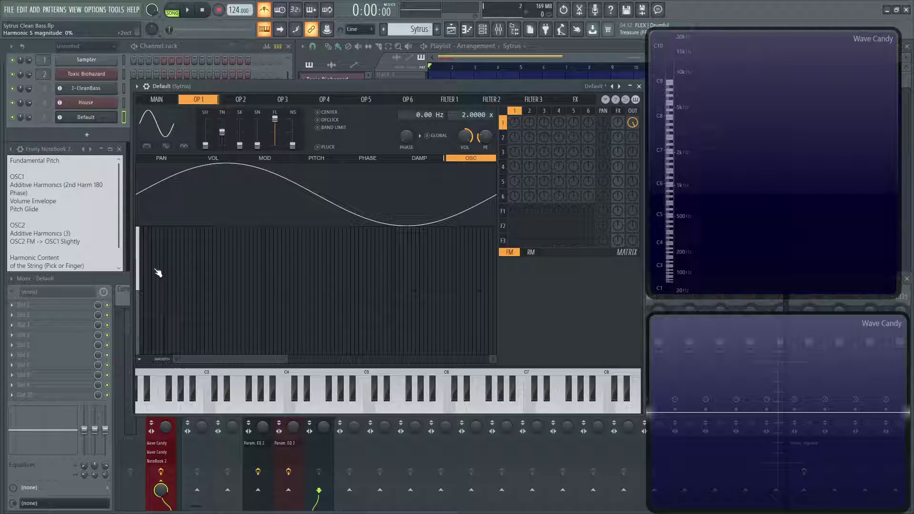
left_click_drag(147, 252, 158, 284)
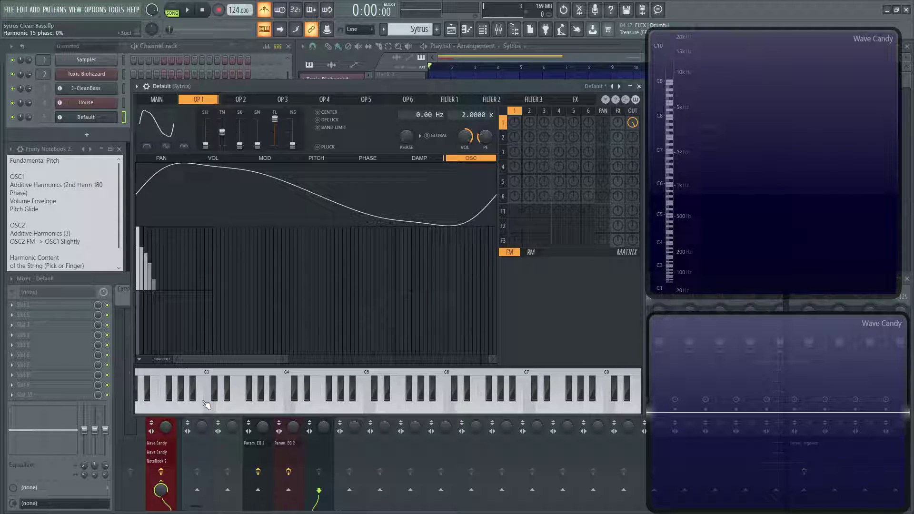
key("z")
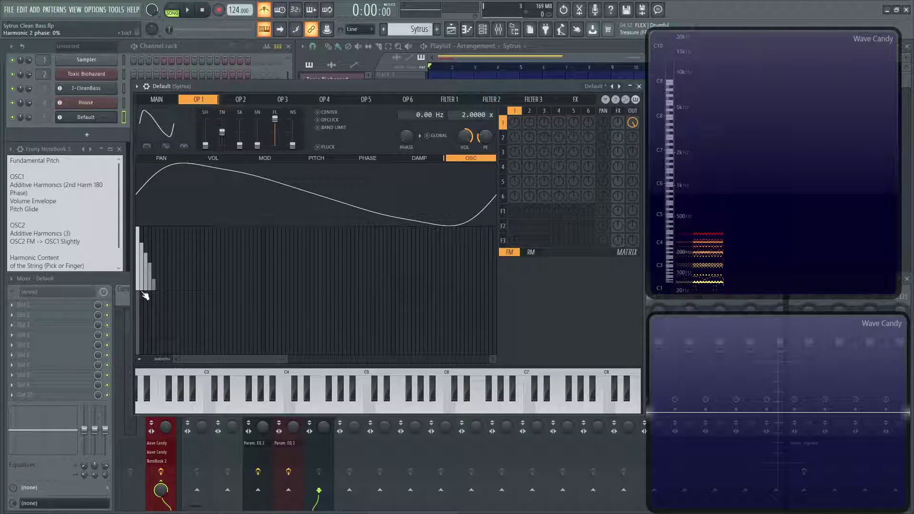
Shift the second harmonic's phase in operator 1 while playing a note to watch the waveform change
left_click_drag(146, 299, 144, 294)
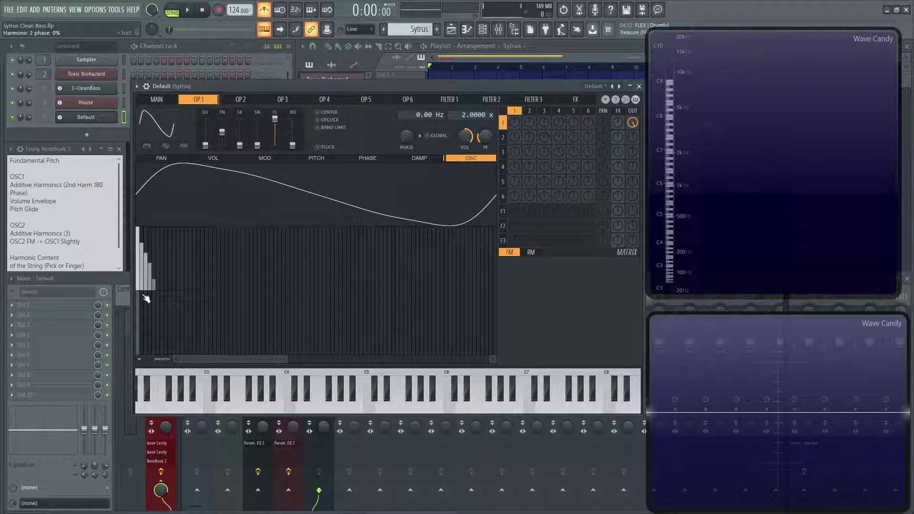
key("z")
mouse_move(143, 298)
left_mouse_down()
mouse_move(147, 330)
mouse_move(147, 312)
left_mouse_up()
key("z")
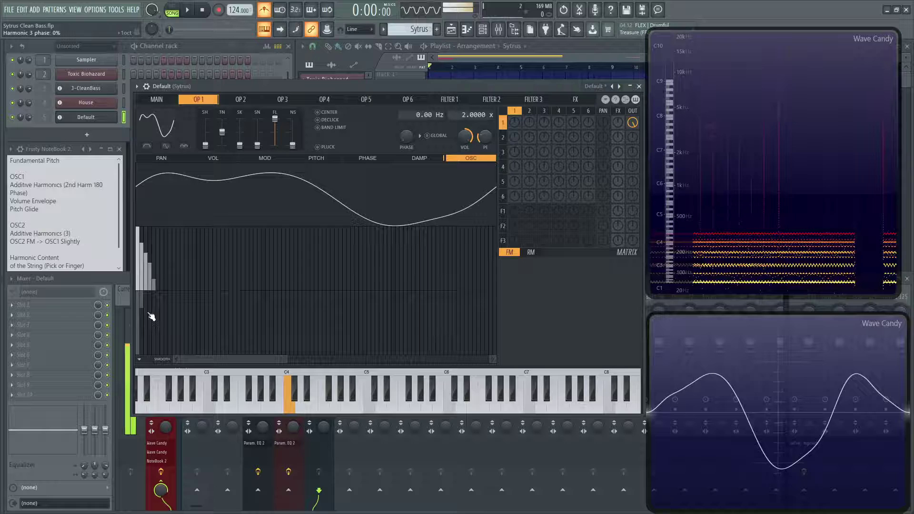
left_click(143, 296)
left_click_drag(144, 295, 148, 325)
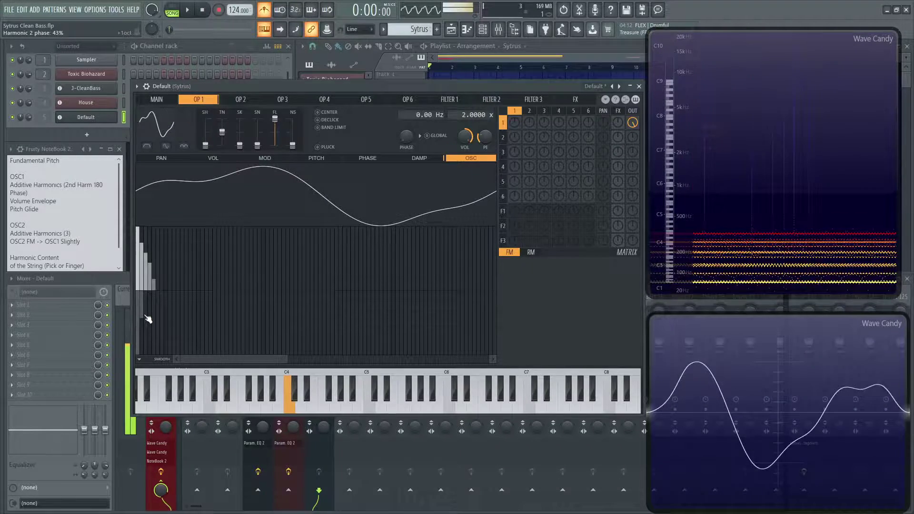
mouse_move(146, 319)
left_mouse_down()
mouse_move(143, 309)
mouse_move(148, 294)
mouse_move(149, 312)
left_mouse_up()
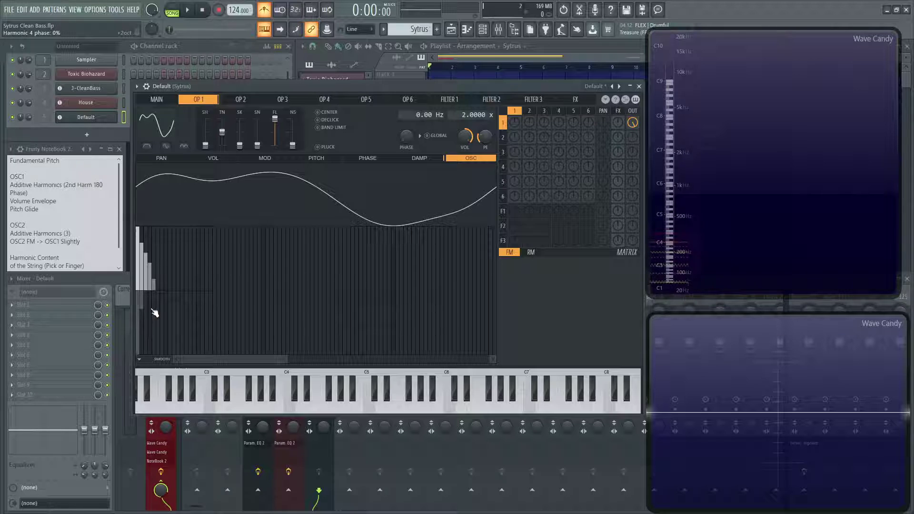
Shift the phases of harmonics 3 and 4 in operator 1, with harmonic 4 at 40%, and audition several notes
mouse_move(154, 312)
left_mouse_down()
mouse_move(151, 345)
mouse_move(154, 298)
mouse_move(154, 321)
left_mouse_up()
key("z")
key("z")
key("z")
key("z")
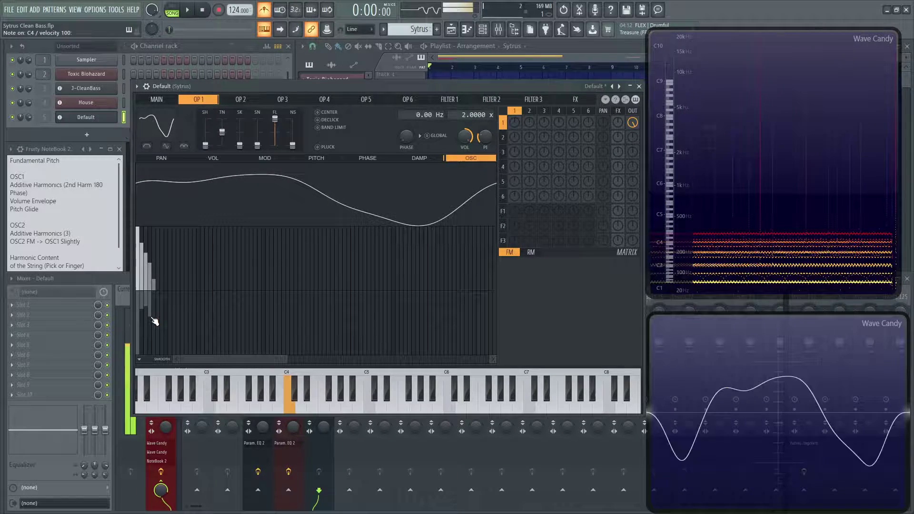
key("x")
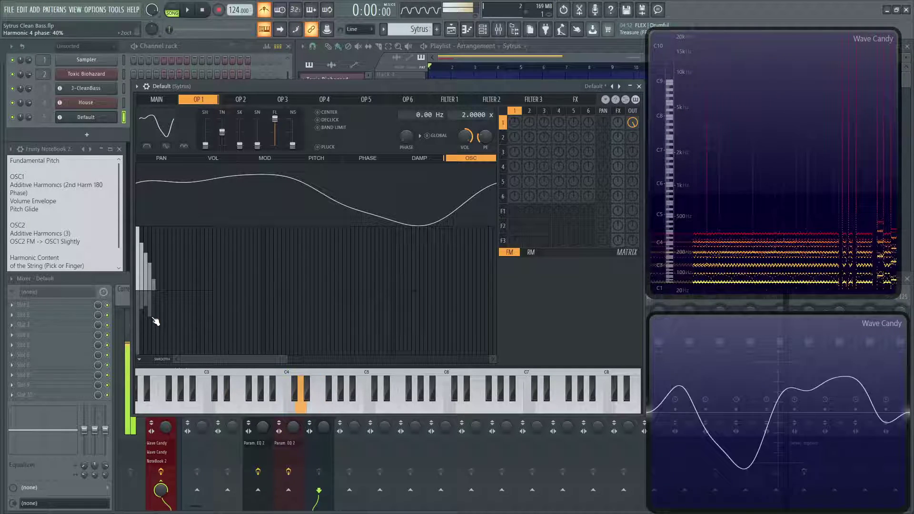
key("c")
key("z")
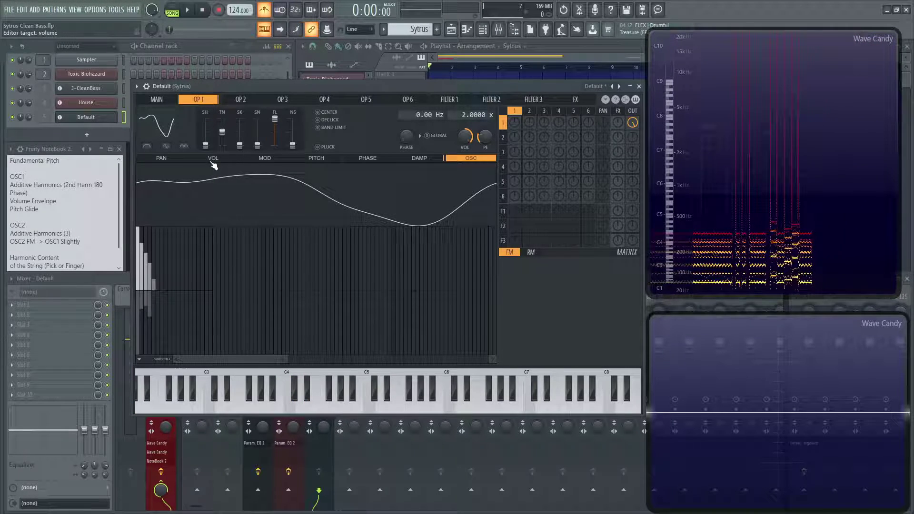
Enable operator 1's volume envelope with instant attack, decay to 50% at 0:300 and release of 0:500, and play a note
left_click(229, 159)
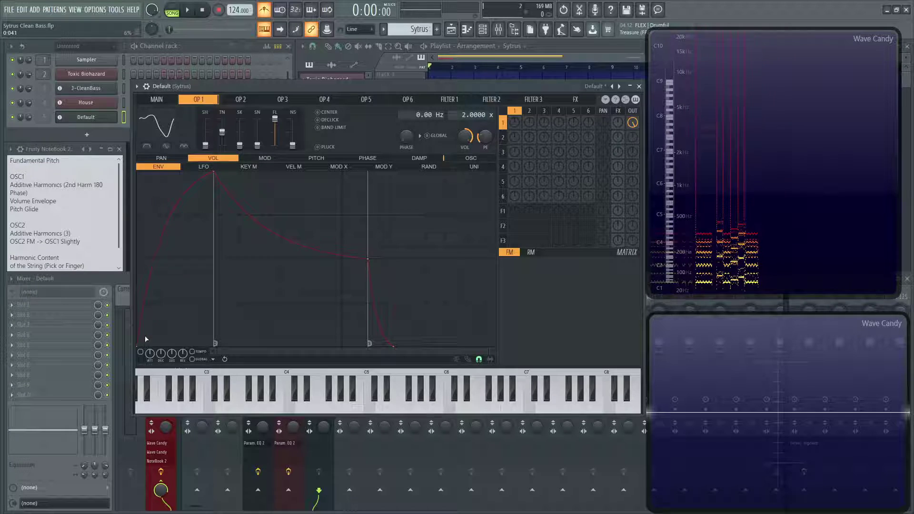
left_click(140, 352)
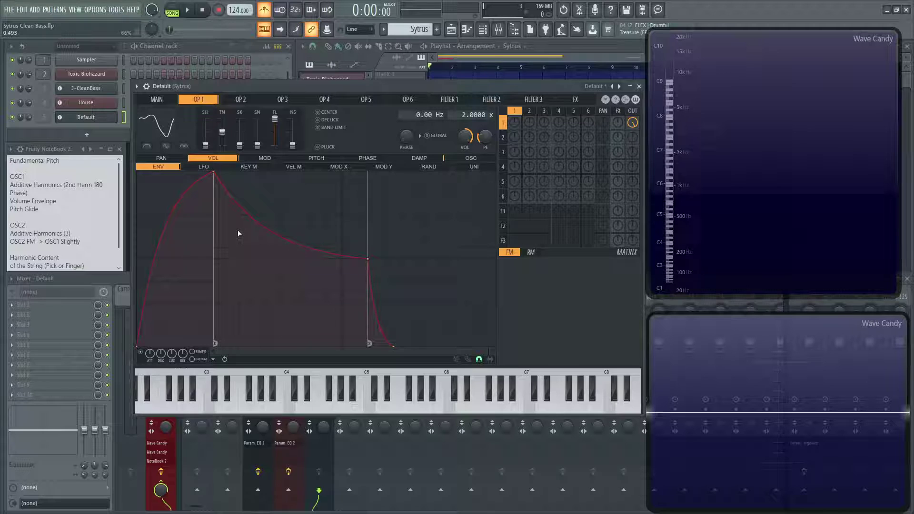
left_click_drag(214, 172, 55, 168)
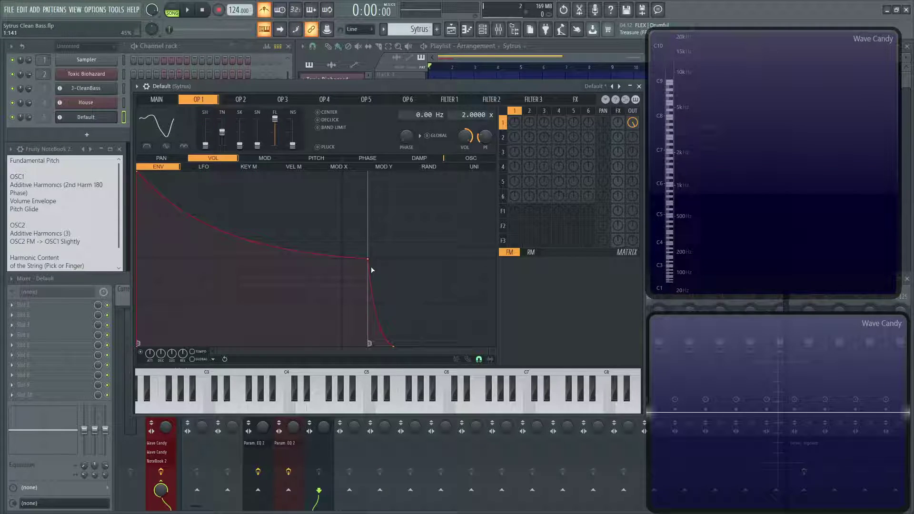
left_click_drag(362, 256, 196, 261)
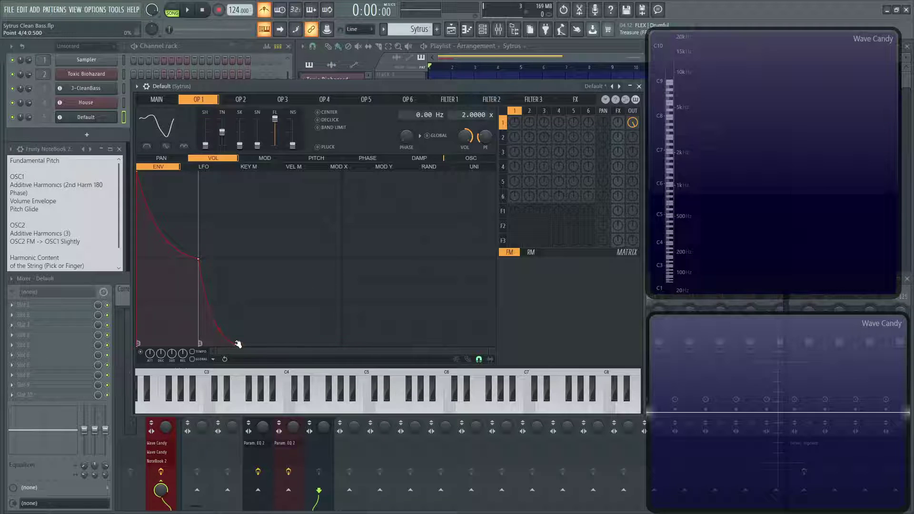
left_click_drag(236, 346, 239, 346)
key("z")
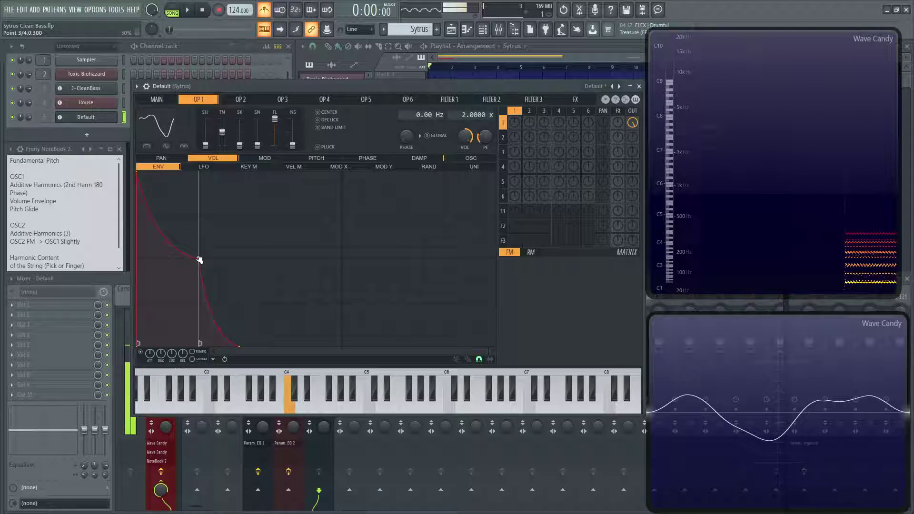
Raise the volume envelope's sustain point to full level for comparison, return it to 50%, and replay the note
left_click_drag(199, 260, 198, 173)
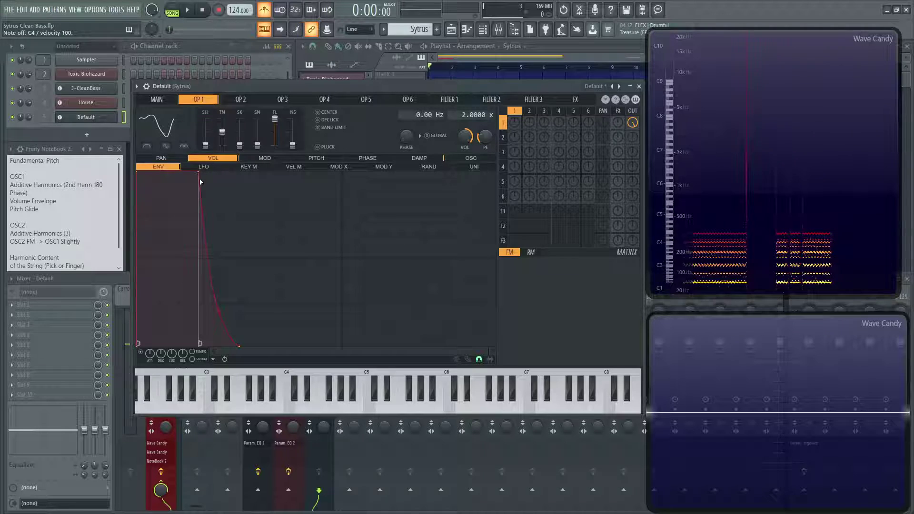
left_click_drag(200, 180, 200, 265)
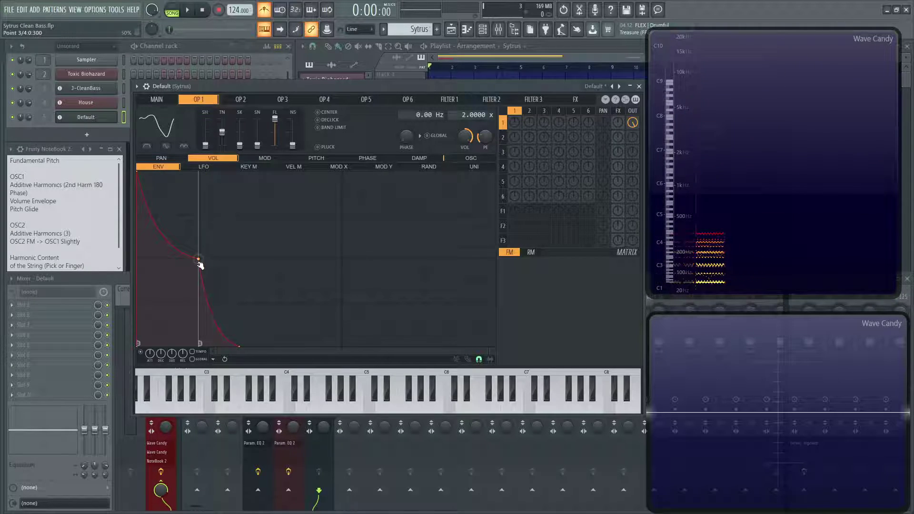
key("z")
key("z")
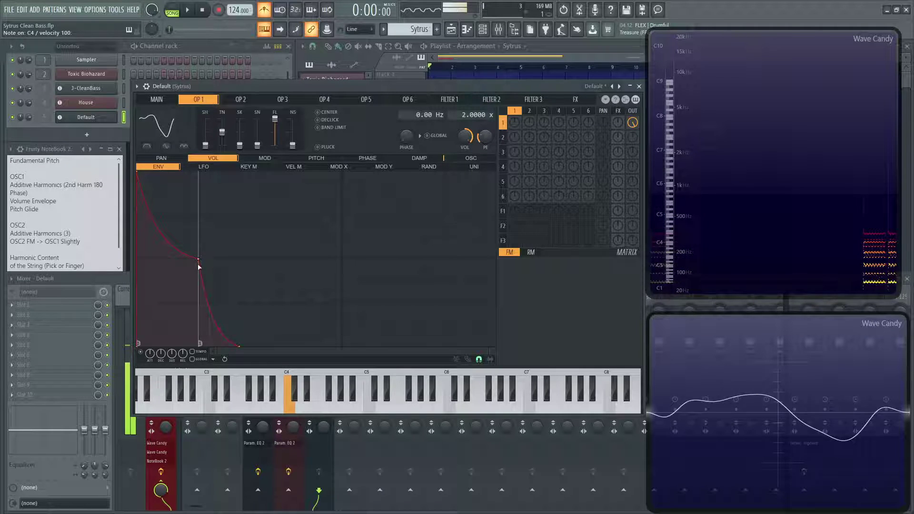
key("z")
key("z")
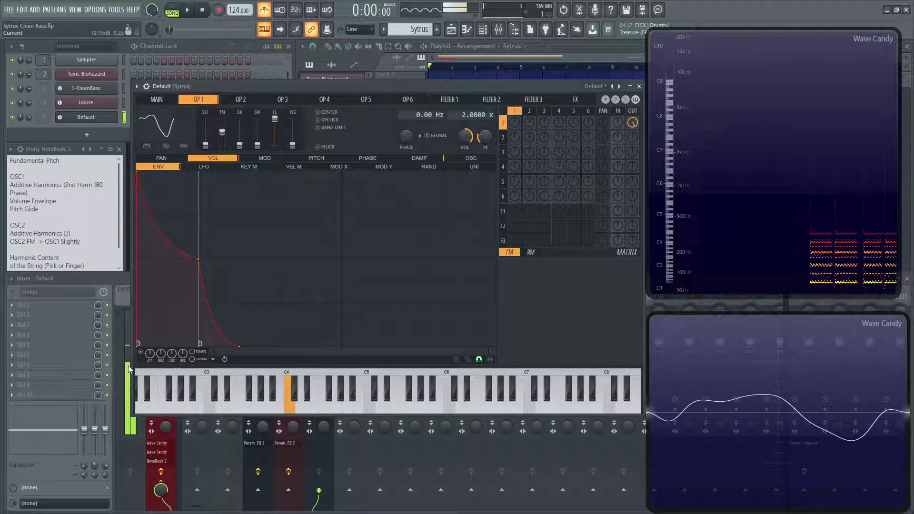
key("z")
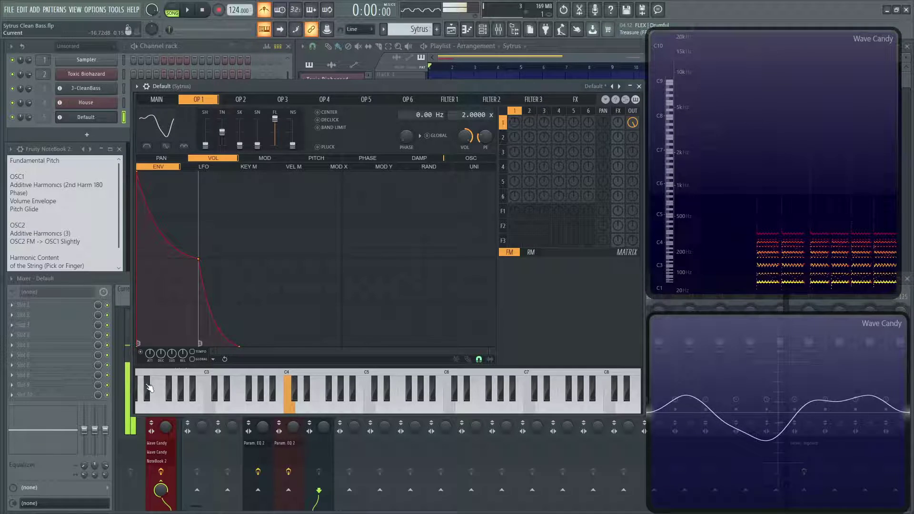
key("z")
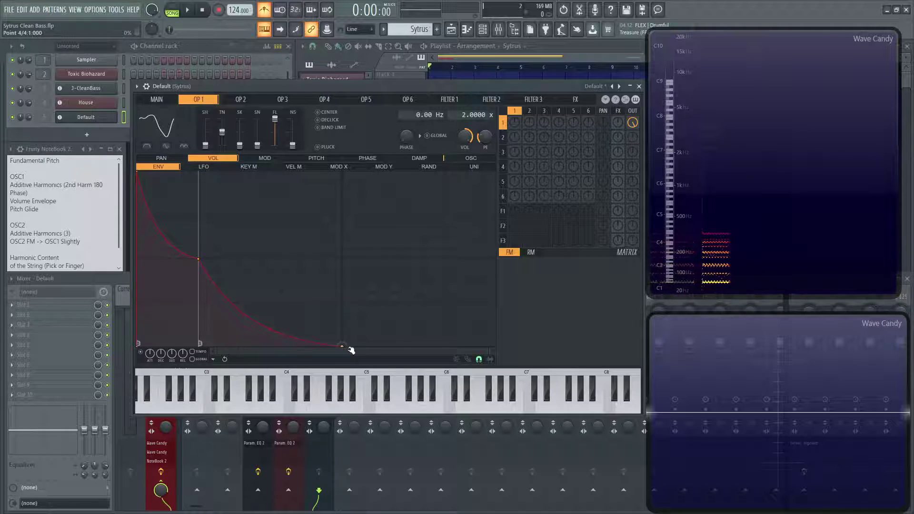
Try a much longer volume envelope release while playing overlapping notes, and restore the short release
key("z")
key("c")
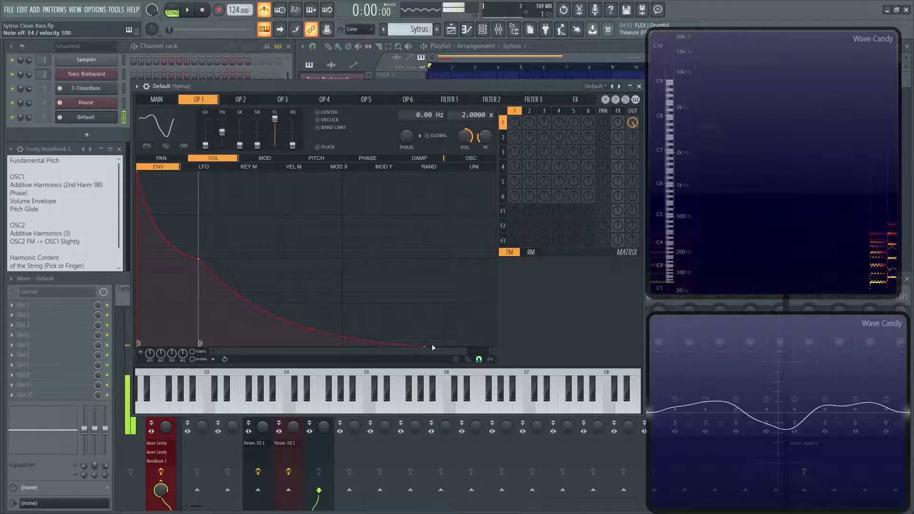
key("x")
key("z")
left_click_drag(427, 346, 505, 337)
key("z")
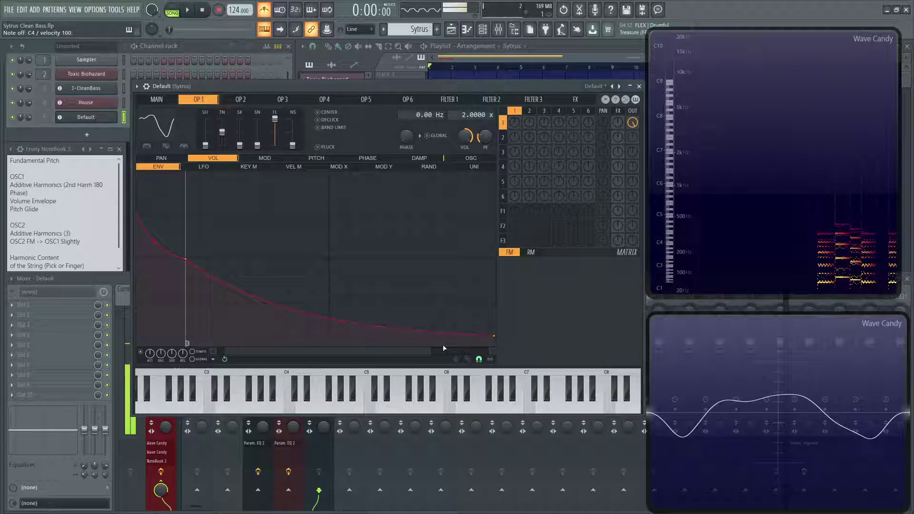
key("c")
key("z")
key("x")
key("z")
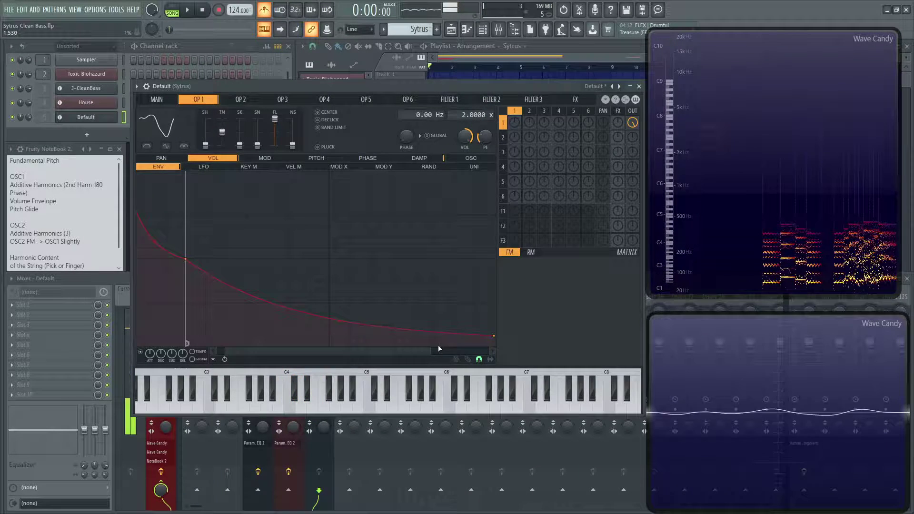
left_click_drag(494, 338, 281, 362)
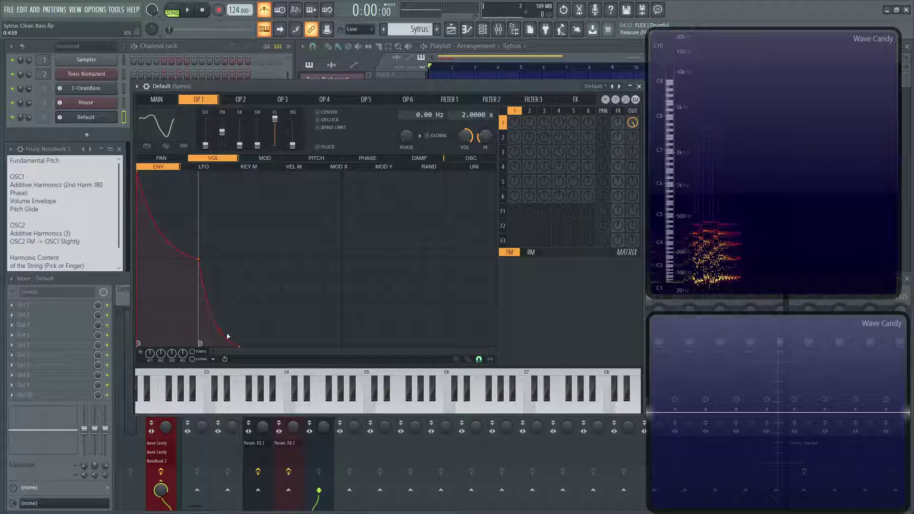
Audition the short-release volume envelope with a run of notes
key("z")
key("x")
key("z")
key("x")
key("v")
key("z")
key("x")
key("c")
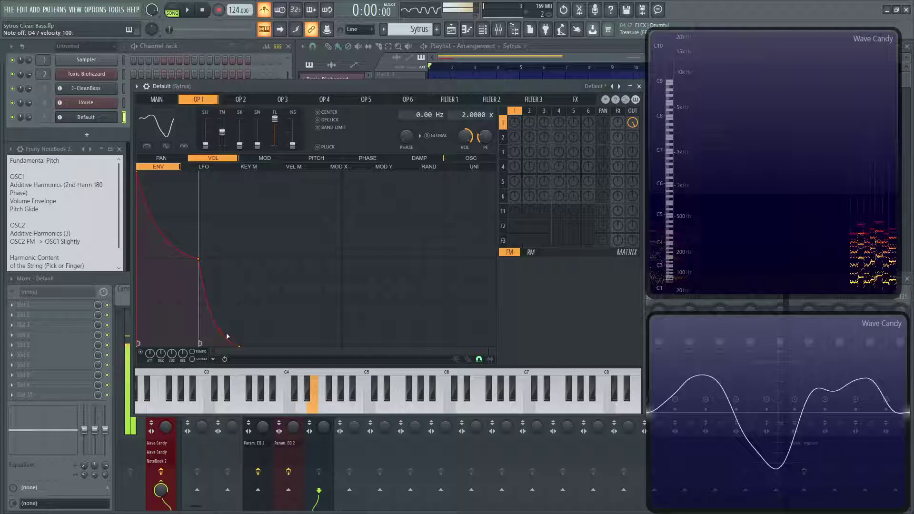
key("z")
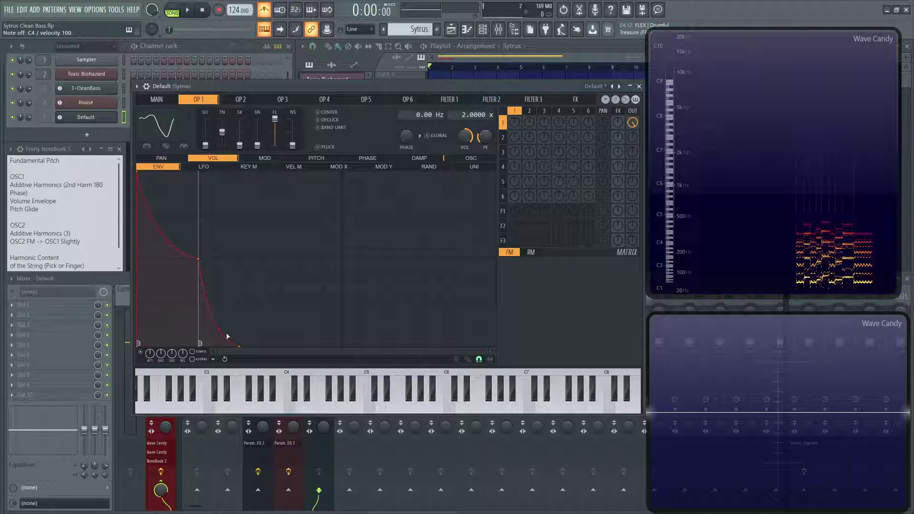
Reshape operator 1's pitch envelope into a short glide down to the neutral level and test it with several notes
left_click(312, 157)
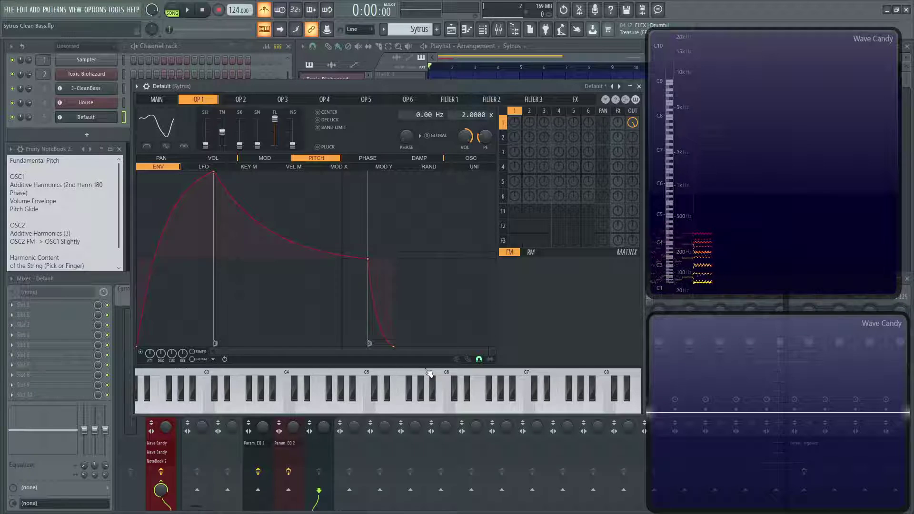
right_click(374, 259)
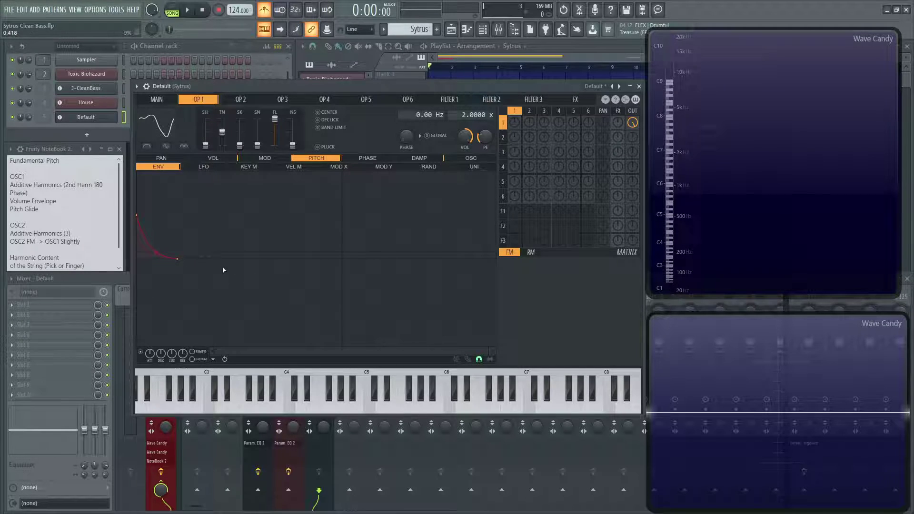
key("z")
key("z")
key("x")
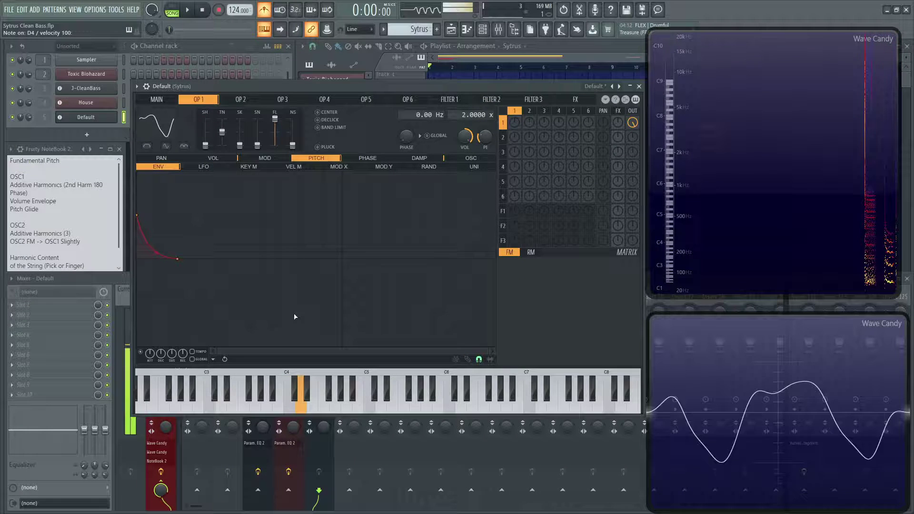
key("v")
key("z")
key("x")
key("v")
key("z")
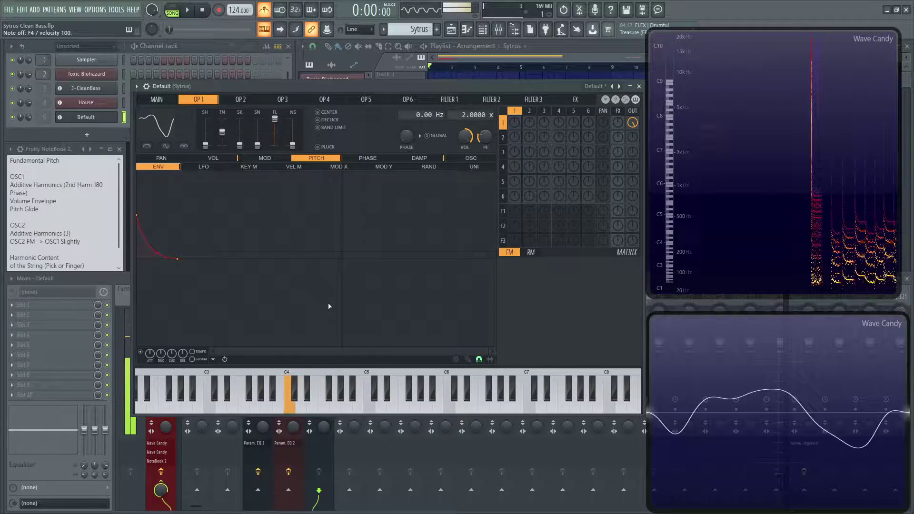
key("x")
key("v")
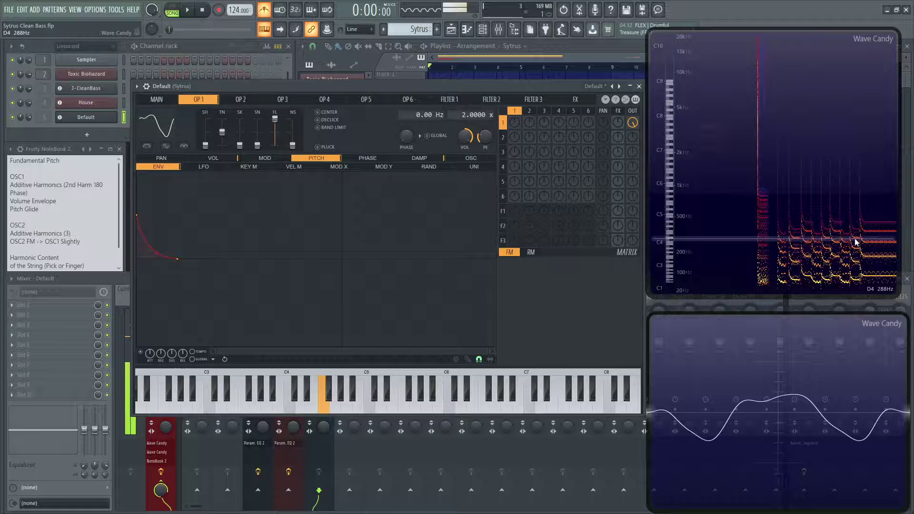
Lower the starting level of operator 1's pitch envelope for a subtler glide, and test it with several notes
key("v")
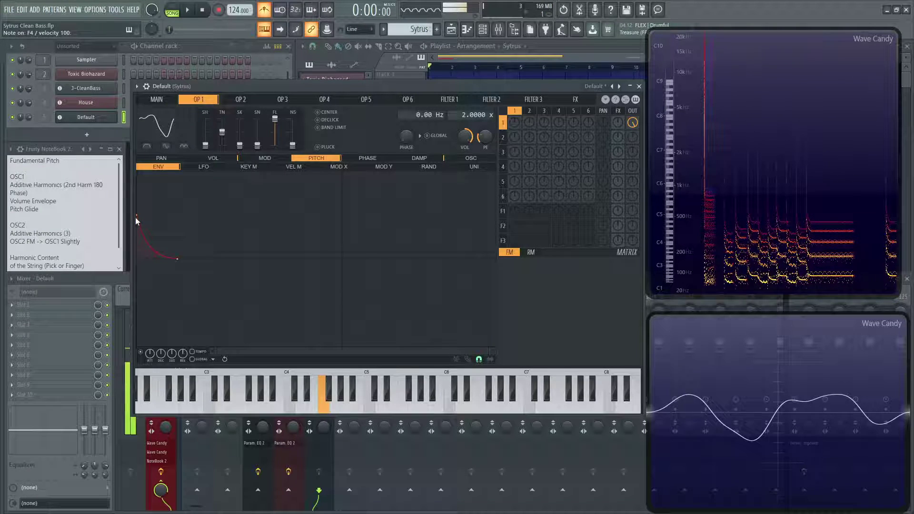
key("z")
key("z")
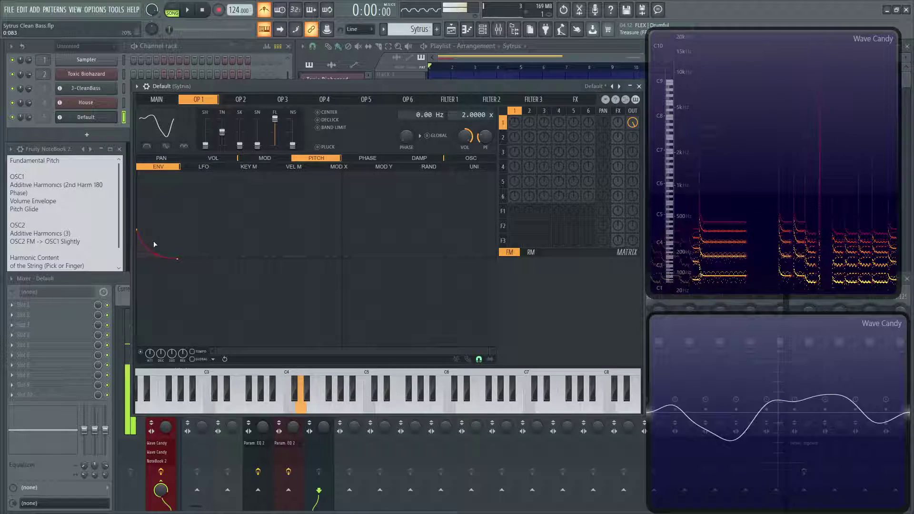
key("n")
key("b")
key("c")
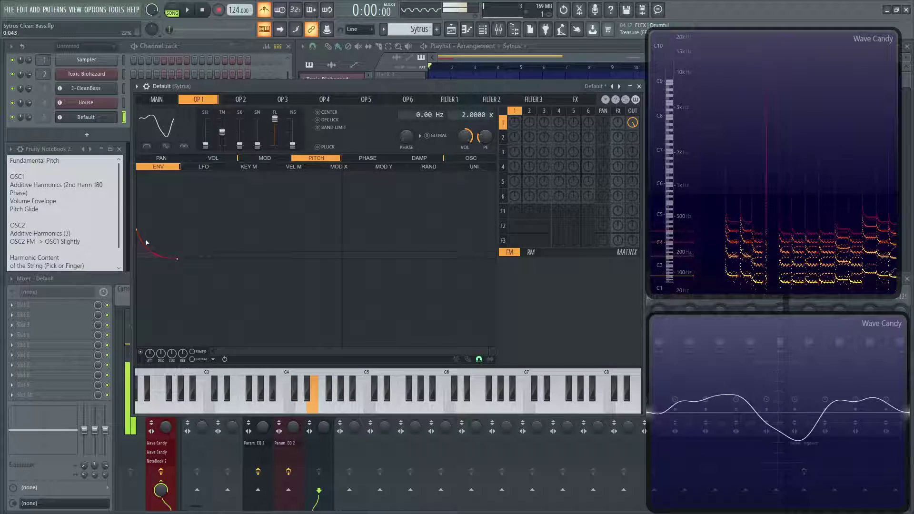
Steepen the curve of operator 1's pitch glide and shorten its decay to the neutral level, playing notes to check it
left_click_drag(157, 255, 157, 257)
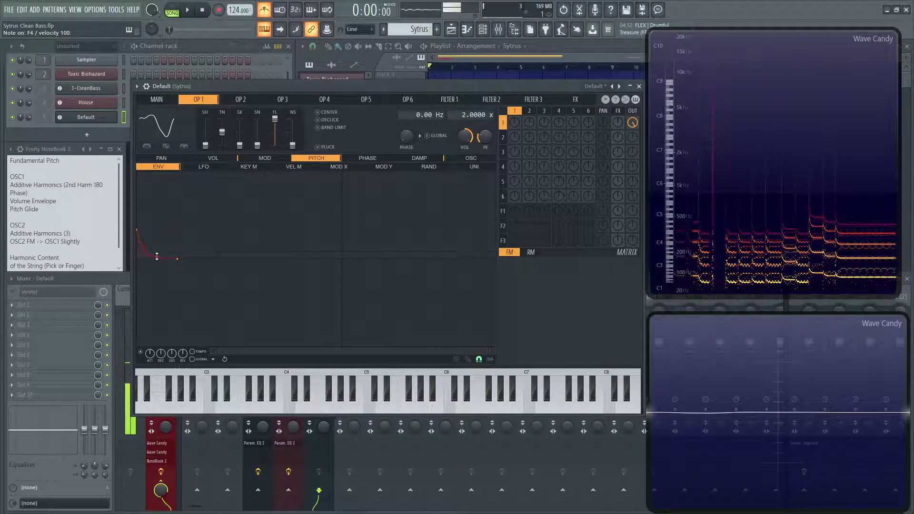
key("x")
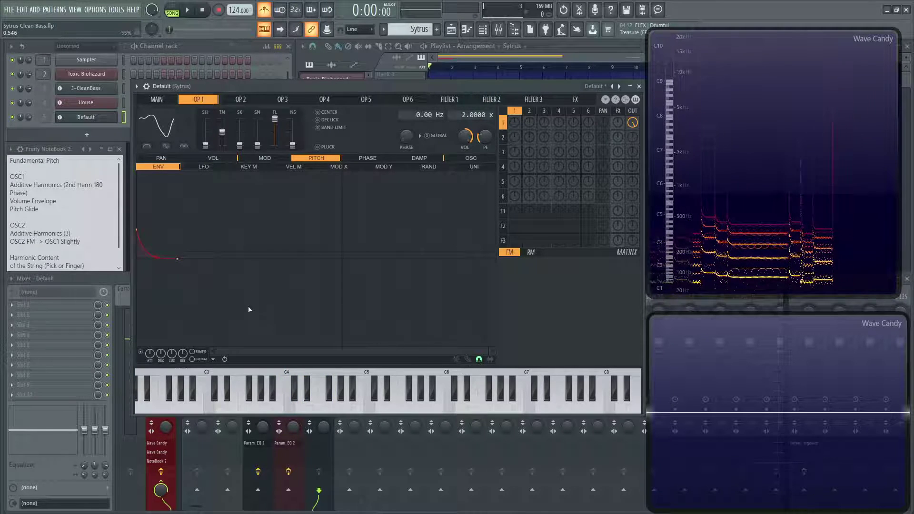
left_click_drag(181, 259, 163, 257)
key("d")
key("s")
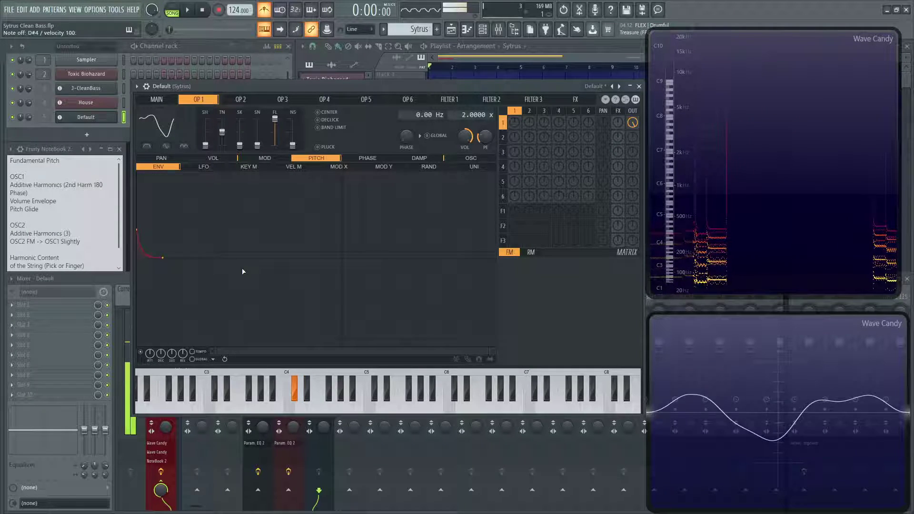
Audition the shortened pitch glide with a run of notes and examine its trace in the spectrogram
key("v")
key("z")
key("c")
key("z")
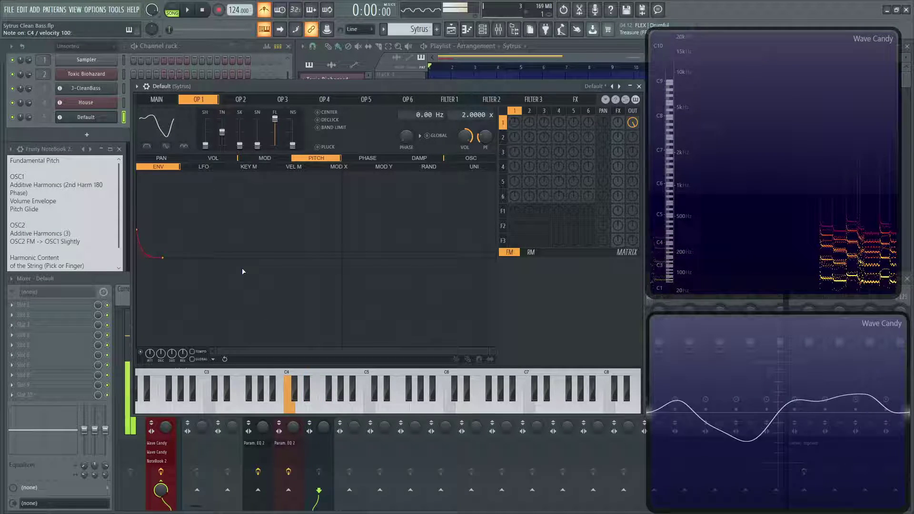
key("x")
key("c")
key("z")
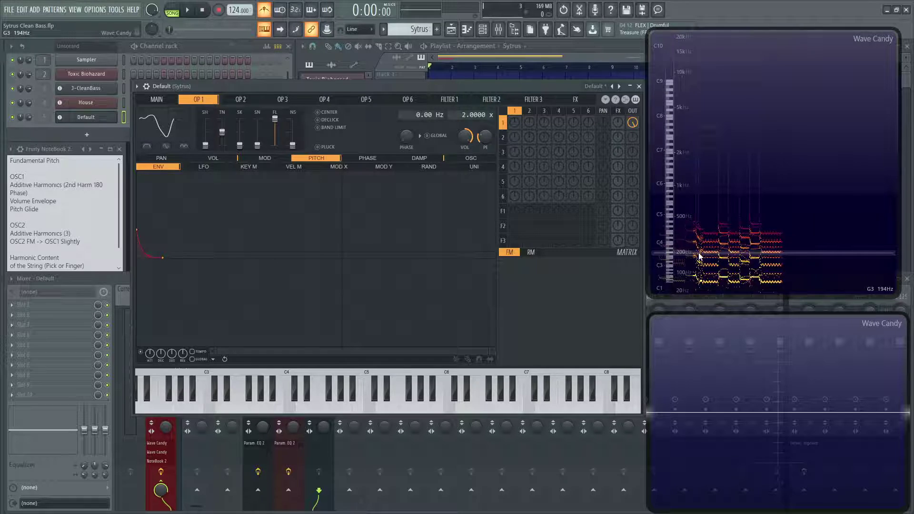
key("v")
key("z")
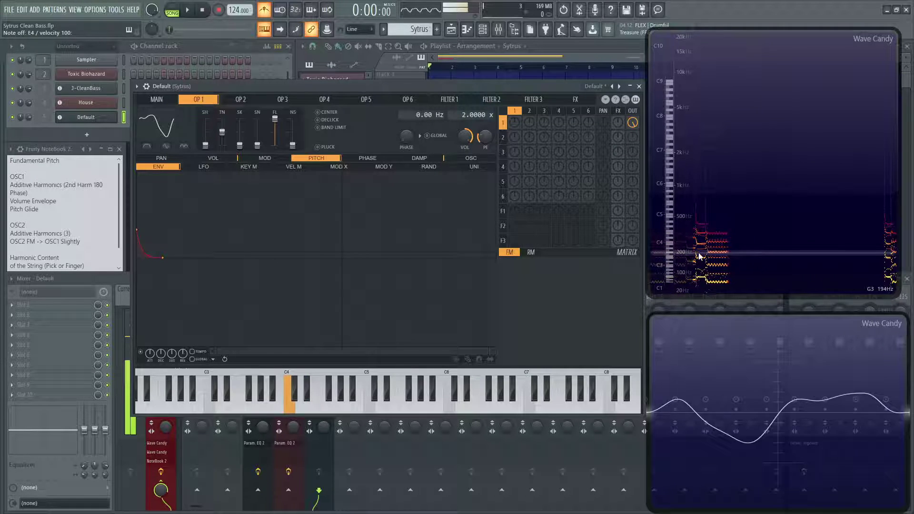
key("d")
key("v")
key("z")
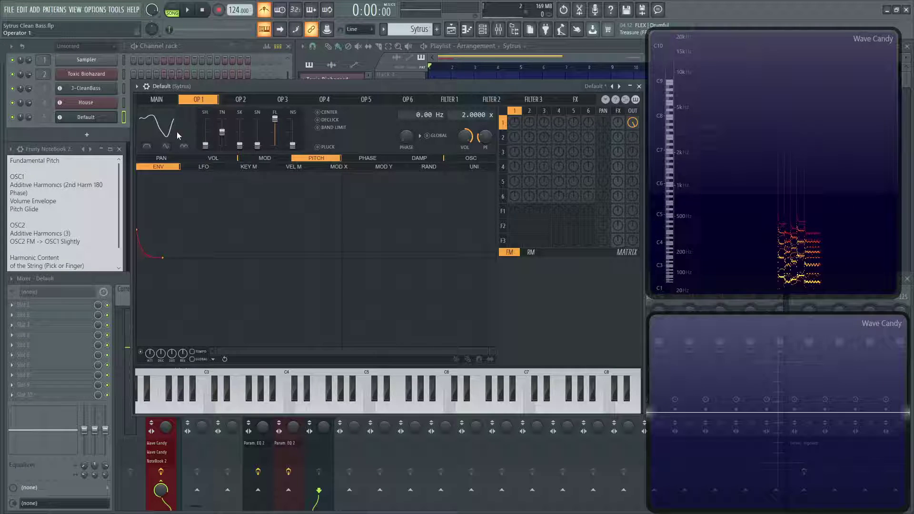
Add a second harmonic at about 70% and a weaker third harmonic to operator 2's sine oscillator
left_click(252, 101)
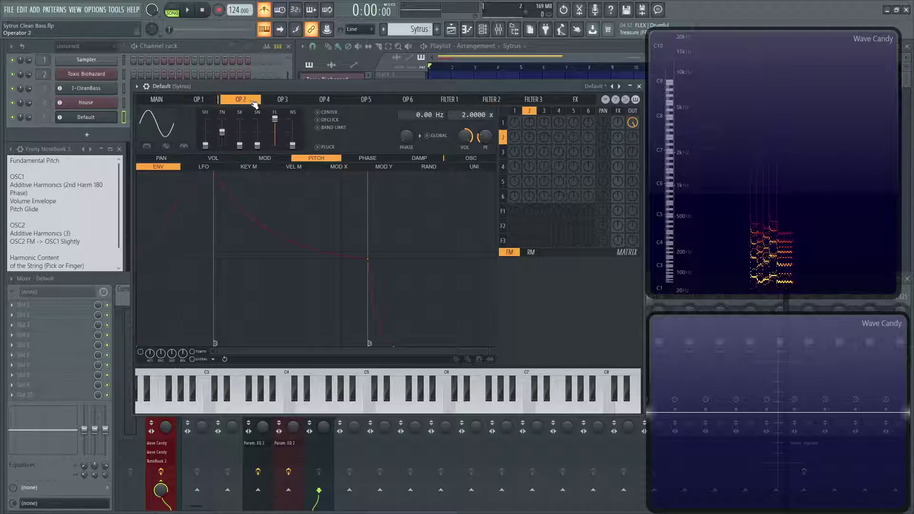
left_click(167, 135)
left_click(204, 173)
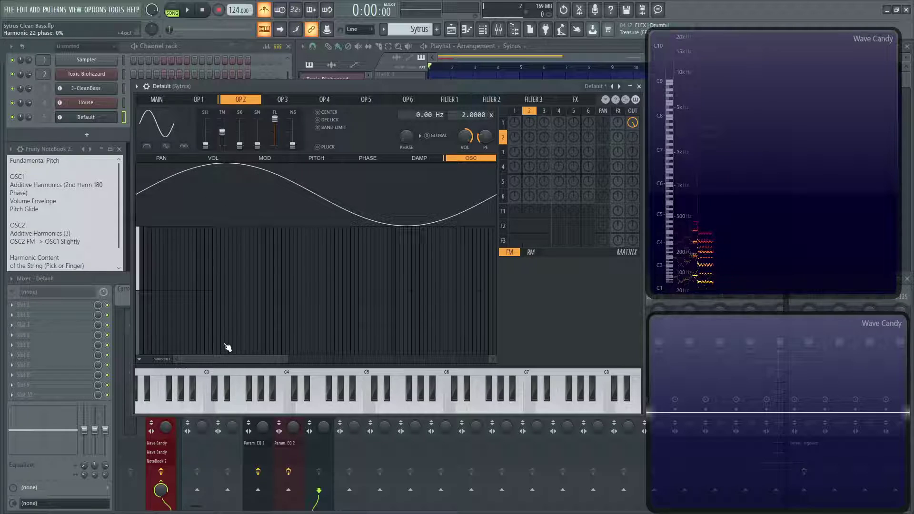
left_click(144, 247)
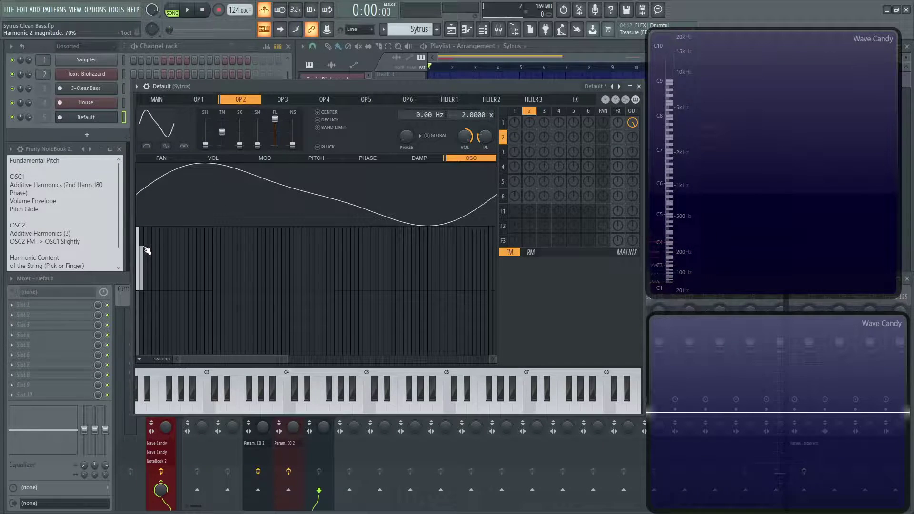
left_click_drag(150, 267, 152, 271)
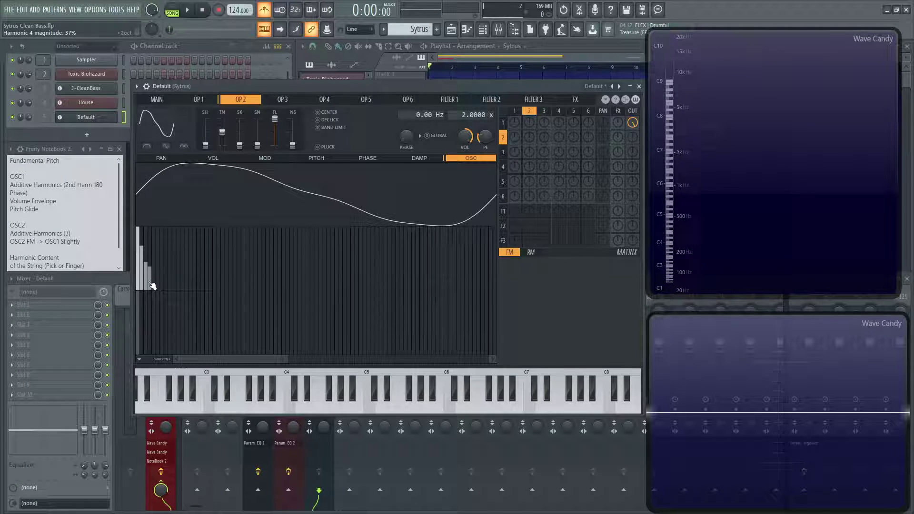
left_click(145, 280)
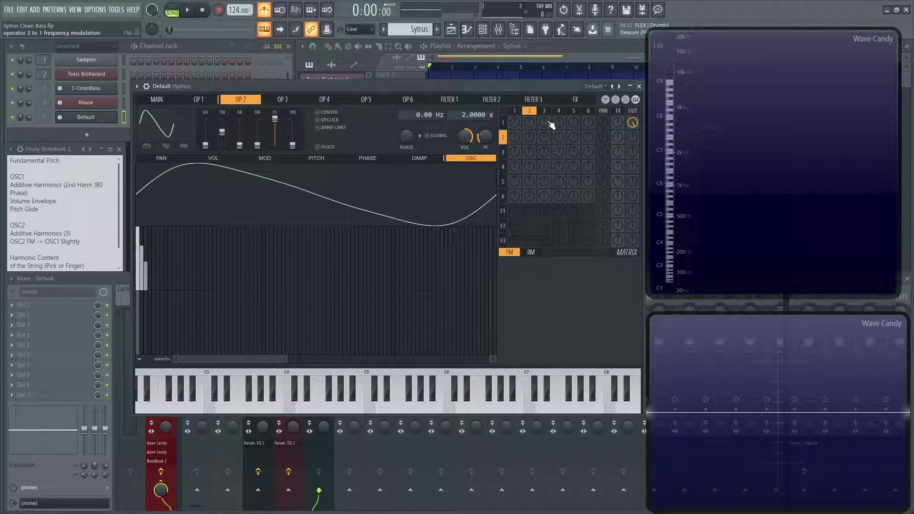
Audition operator 1 without any modulation from operator 2 by playing a short run of notes
key("z")
key("c")
key("z")
key("x")
key("c")
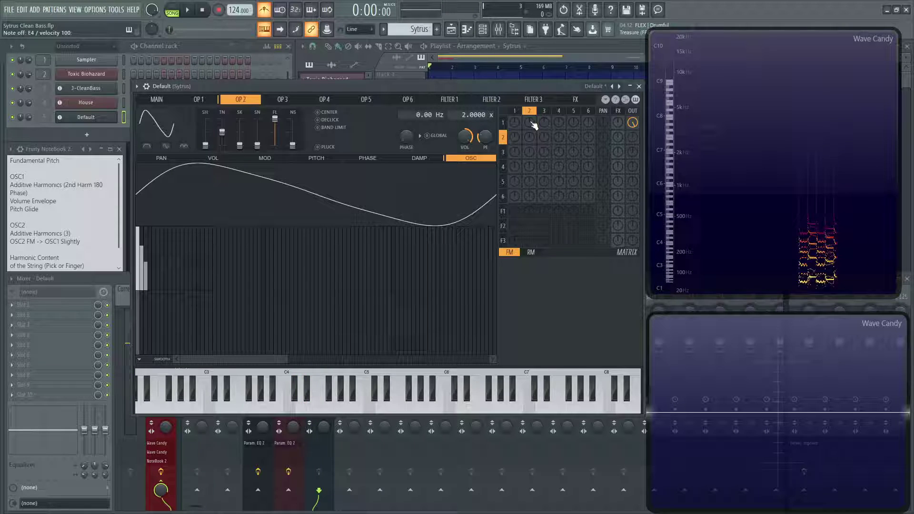
key("z")
Add slight negative frequency modulation from operator 2 to operator 1 in the matrix while playing a run of notes
left_click_drag(531, 122, 531, 126)
key("z")
key("c")
key("z")
key("x")
key("z")
key("x")
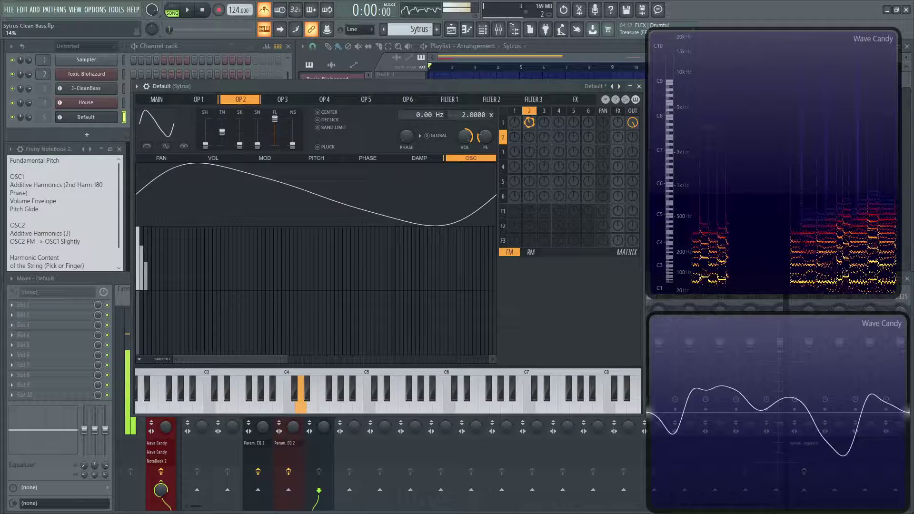
key("z")
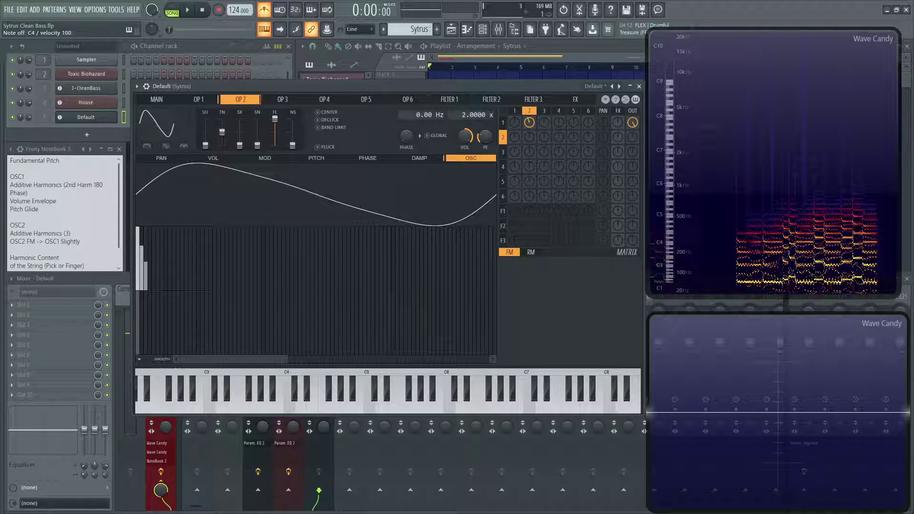
Set operator 2's frequency ratio to 1.0000 and compare held notes at different amounts of its modulation of operator 1
key("z")
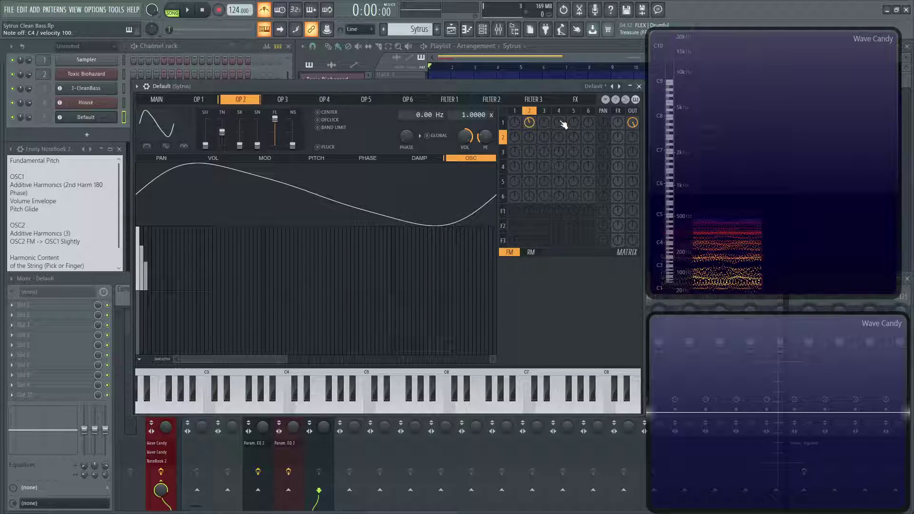
left_click_drag(532, 122, 543, 130)
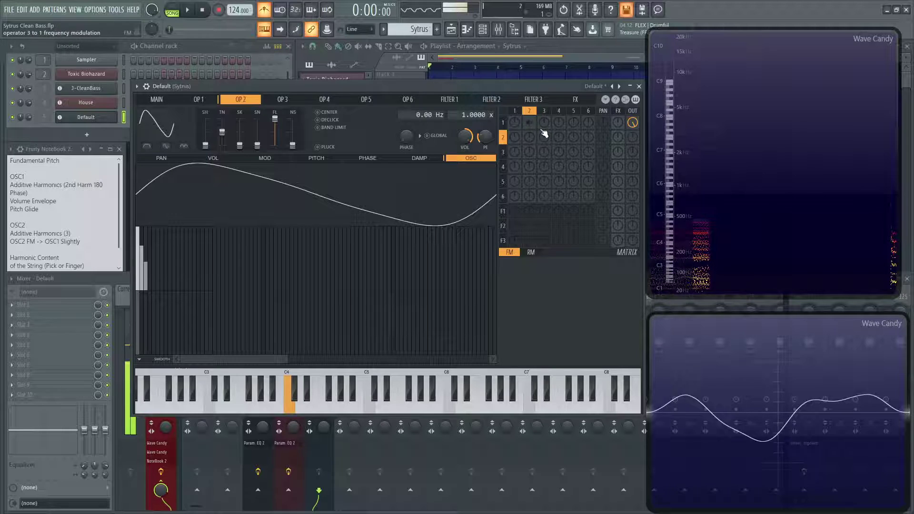
key("z")
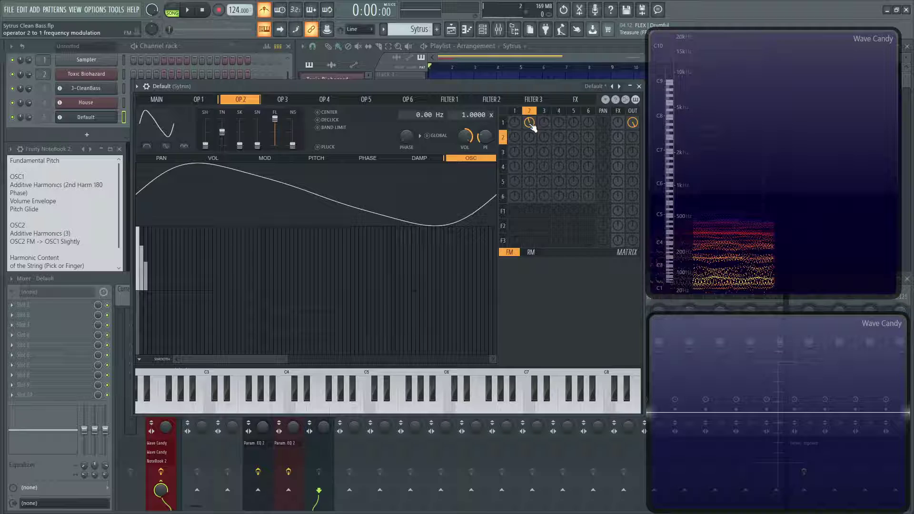
key("z")
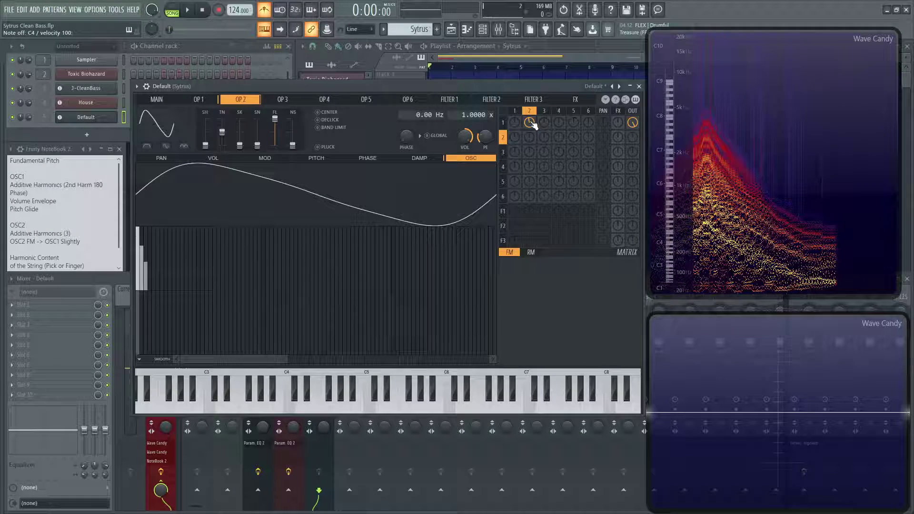
Audition the slight operator 2 to operator 1 modulation with several notes
key("z")
key("c")
key("z")
key("x")
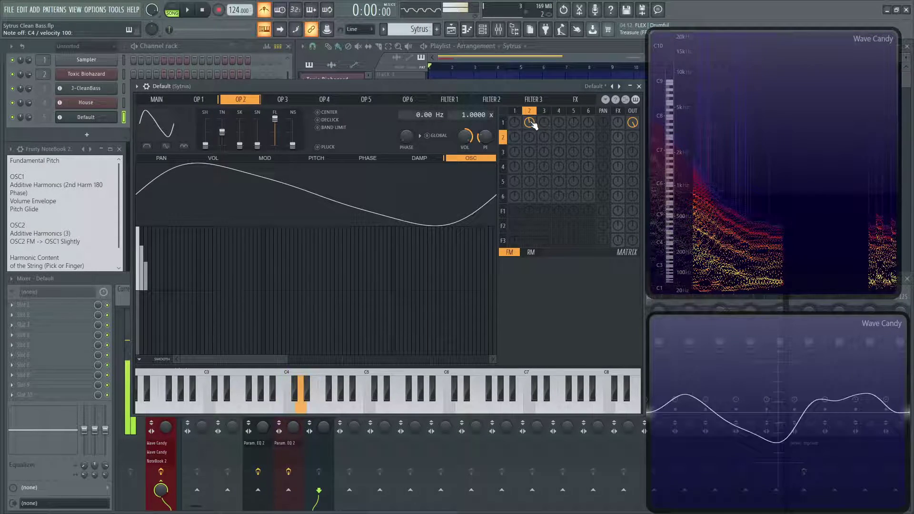
key("z")
Fine-tune the amount of frequency modulation from operator 2 to operator 1 while playing a run of notes
left_click_drag(529, 122, 533, 121)
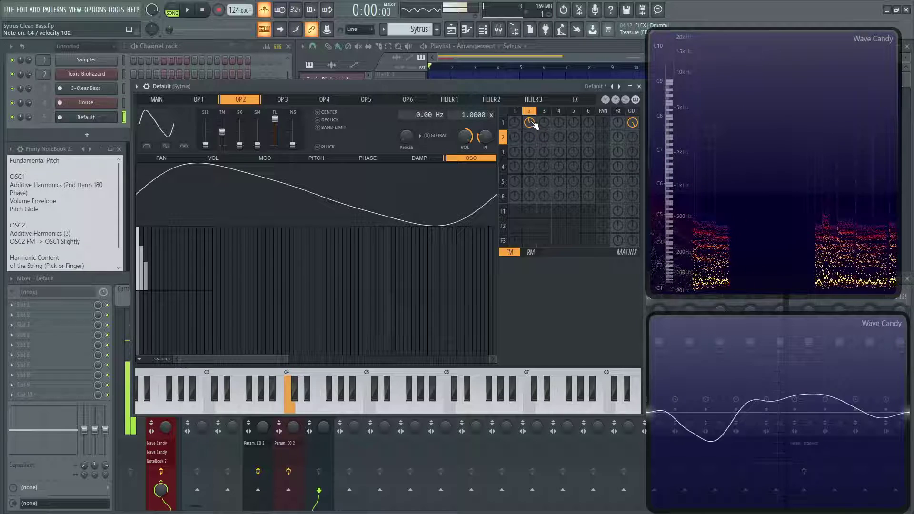
key("x")
key("c")
key("z")
key("z")
key("z")
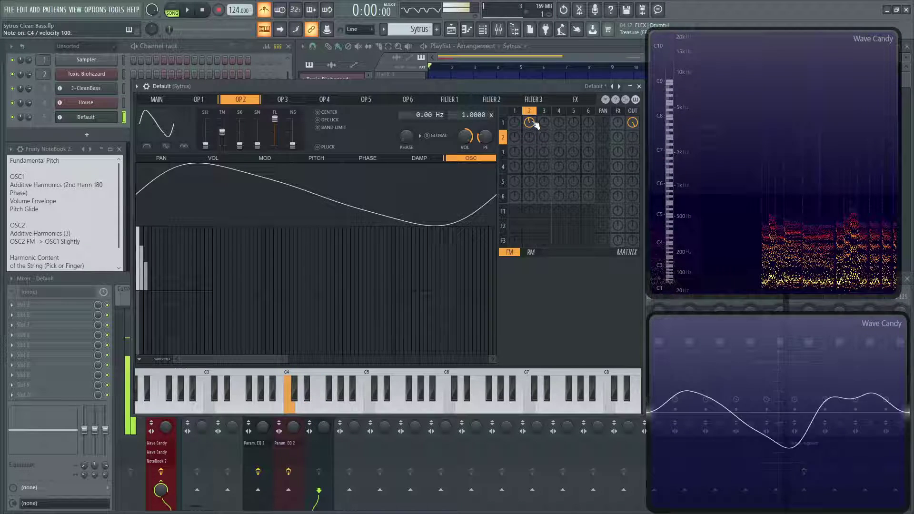
key("x")
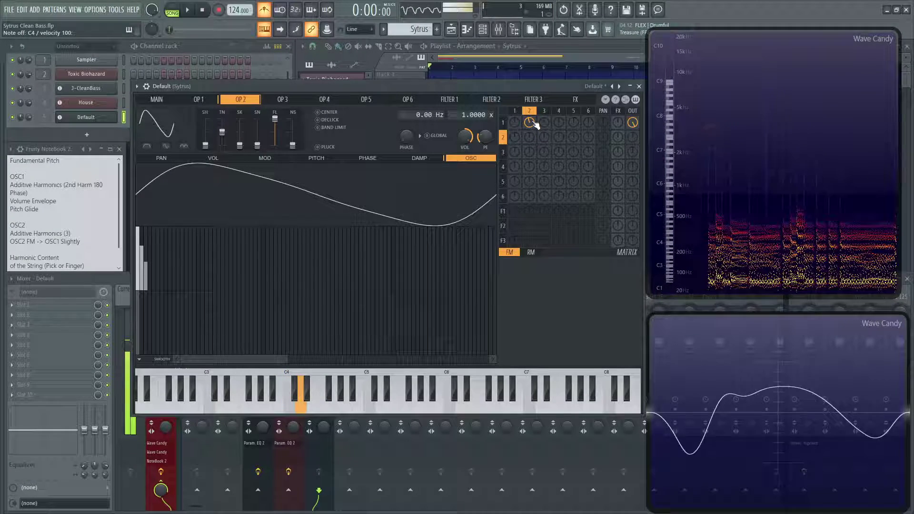
key("v")
key("z")
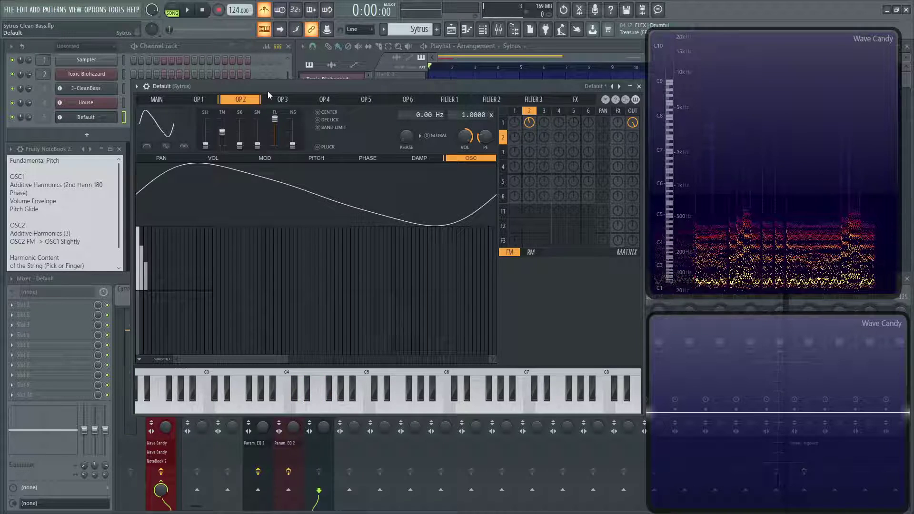
Remove operator 1's direct output and route it through filter 1 to the output in the matrix
left_click_drag(633, 123, 633, 170)
left_click_drag(515, 211, 515, 207)
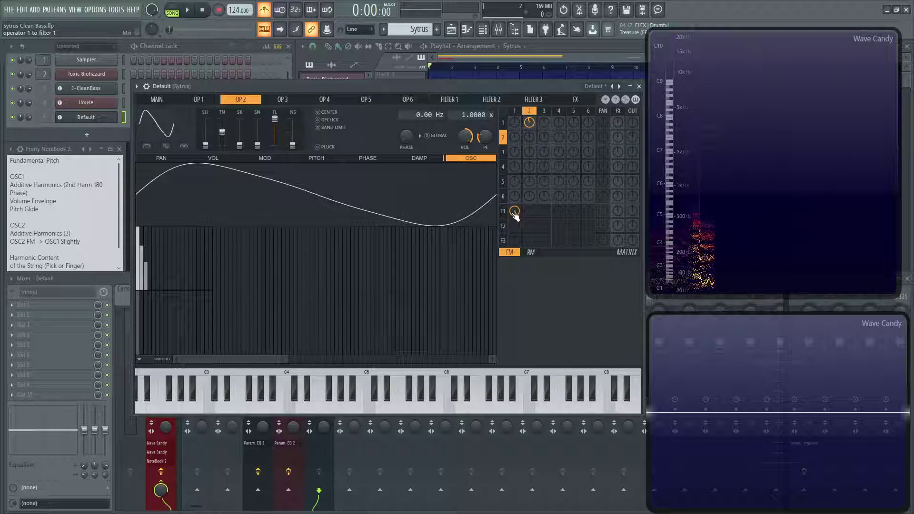
left_click_drag(632, 211, 632, 204)
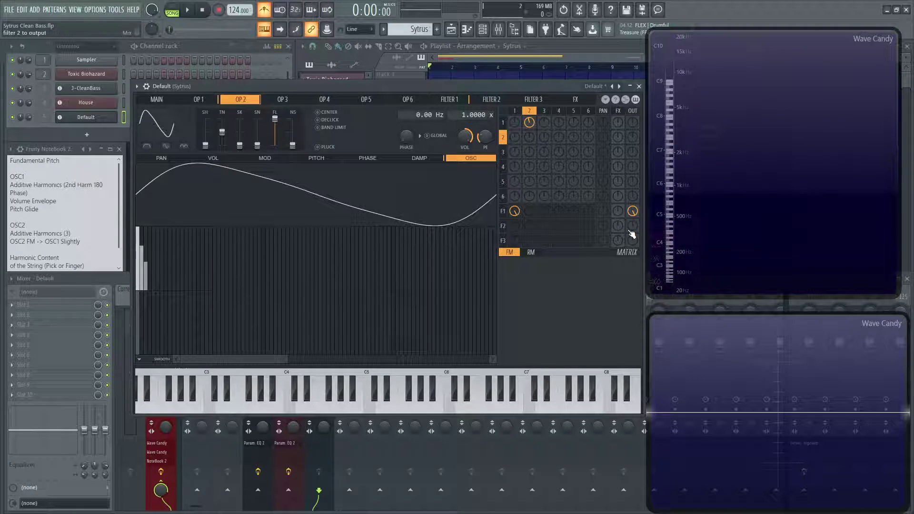
Set filter 1 to the Lime low pass type with HQ on, and enable its cutoff envelope
left_click(440, 102)
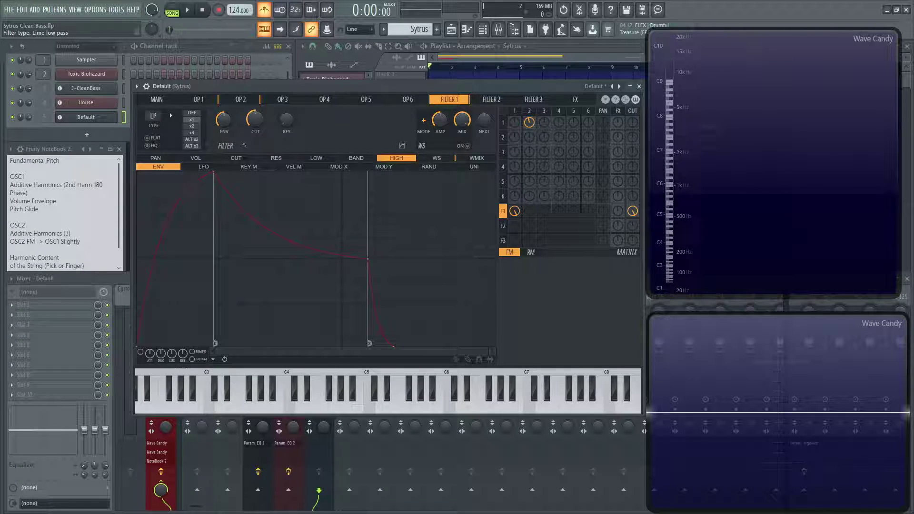
right_click(155, 116)
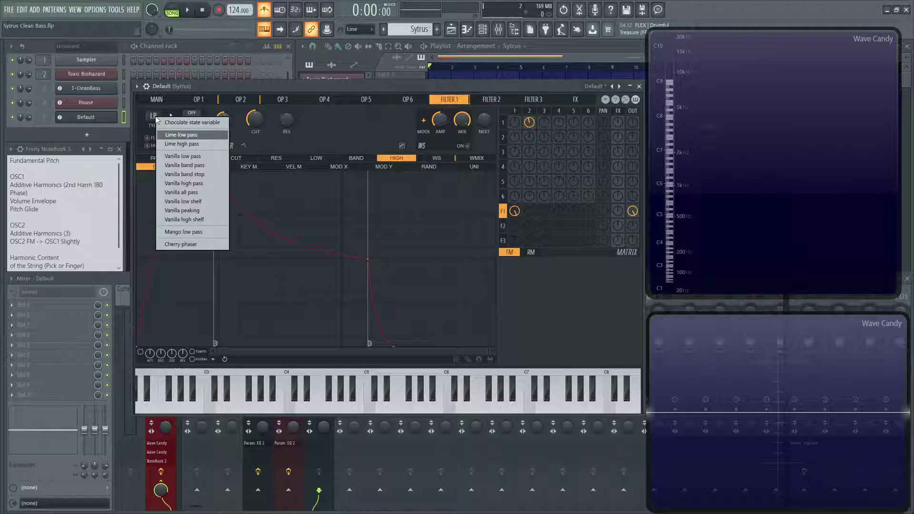
left_click(196, 137)
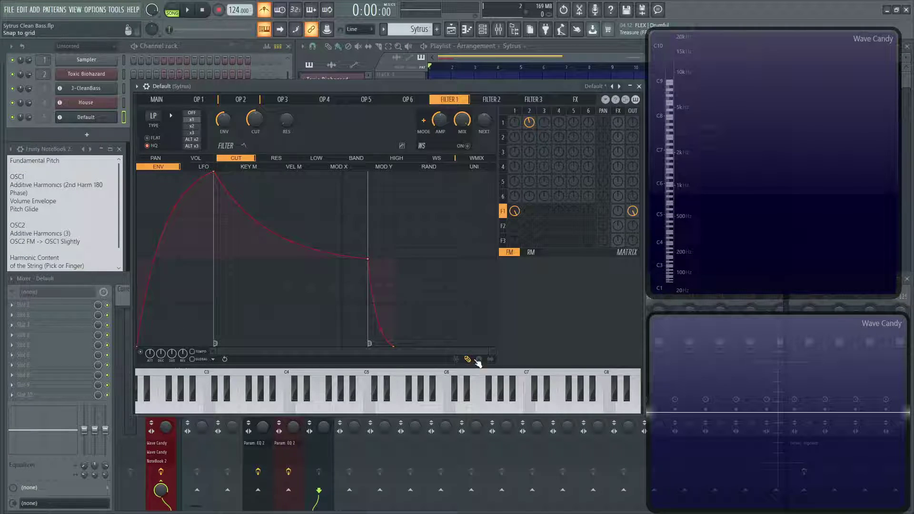
Reshape filter 1's cutoff envelope into a short curved decay to the neutral level and test it with several notes
left_click(477, 360)
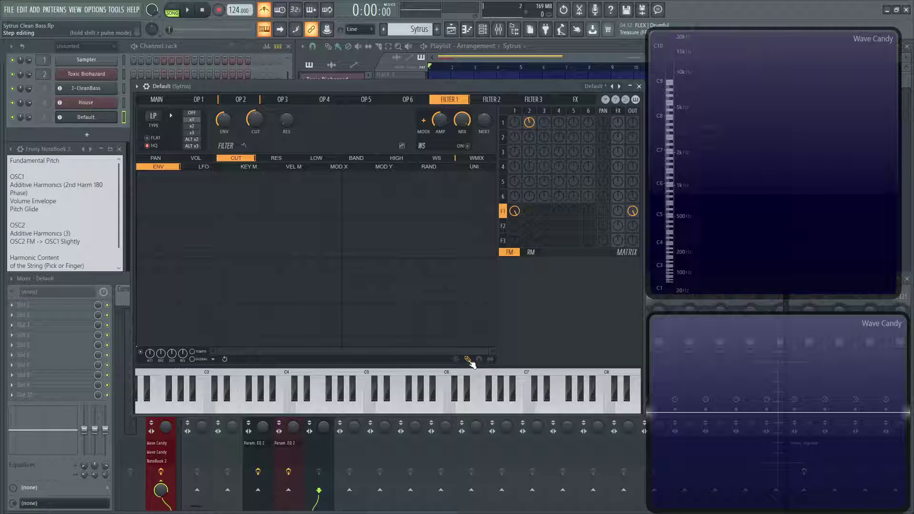
left_click_drag(124, 240, 122, 229)
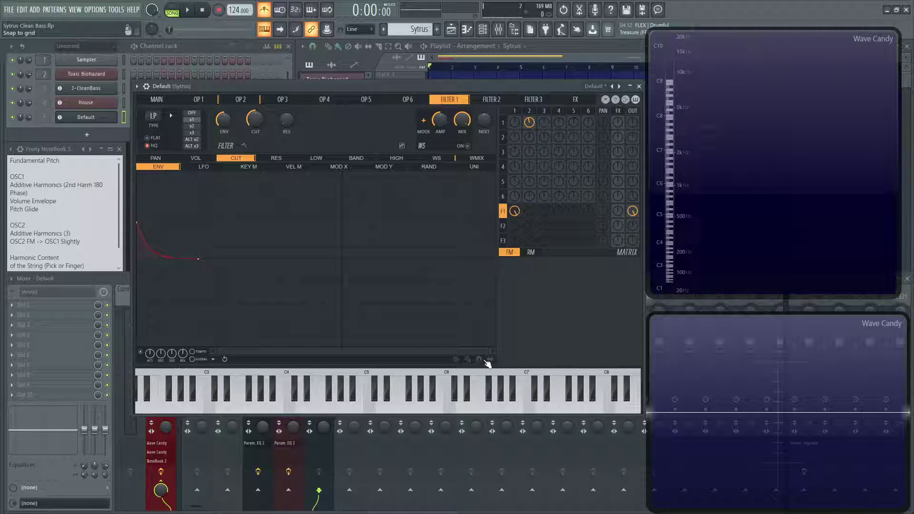
key("z")
key("x")
key("z")
key("x")
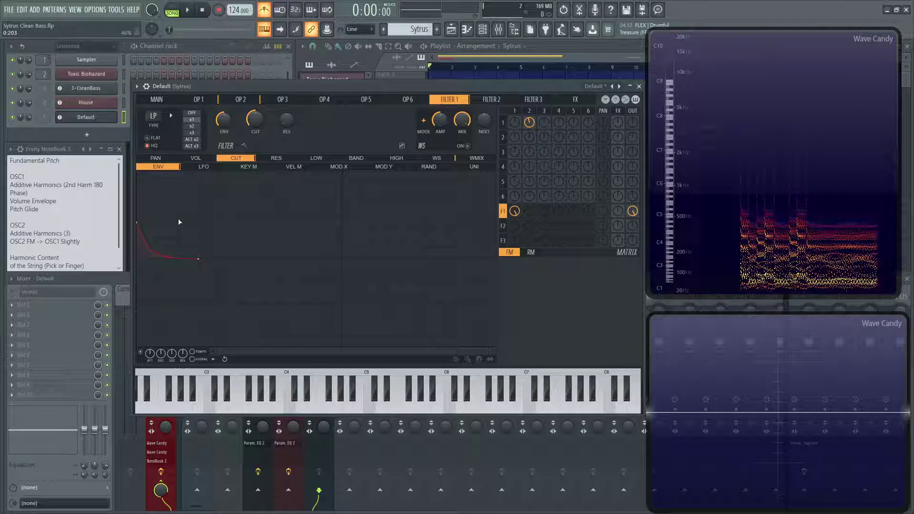
Convert operator 1's shape to sine harmonics and draw a long tail of low-level upper harmonics after the existing ones
left_click(199, 99)
left_click(162, 122)
left_click(193, 164)
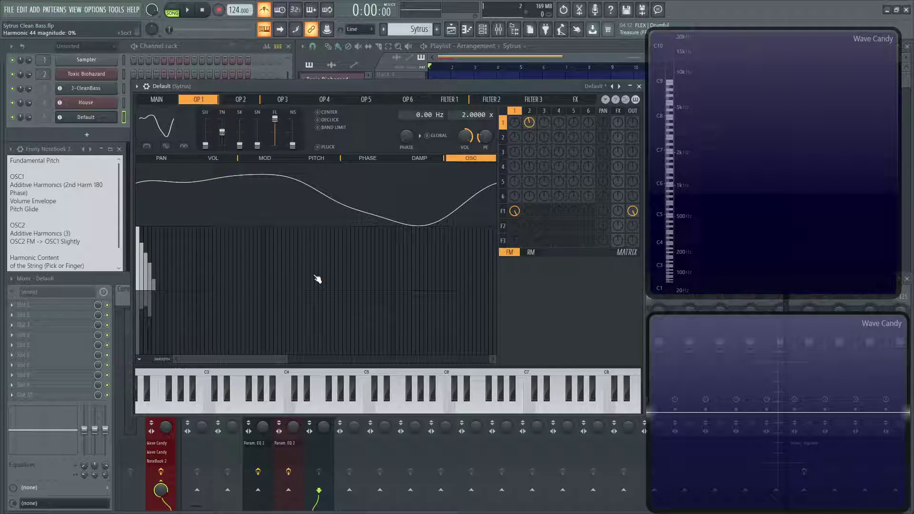
mouse_move(157, 284)
left_mouse_down()
mouse_move(233, 288)
mouse_move(157, 270)
mouse_move(280, 286)
left_mouse_up()
left_click(170, 286)
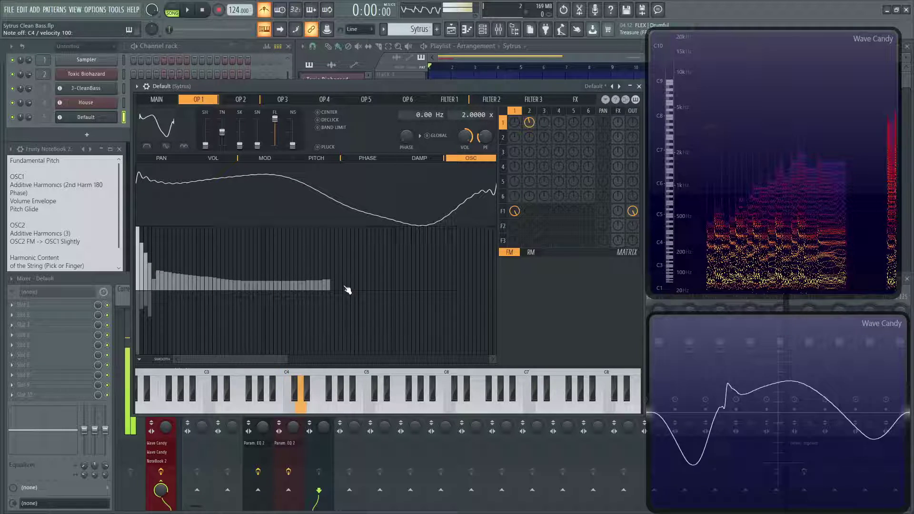
Lengthen the decay of filter 1's cutoff envelope and raise its starting level
left_click(454, 100)
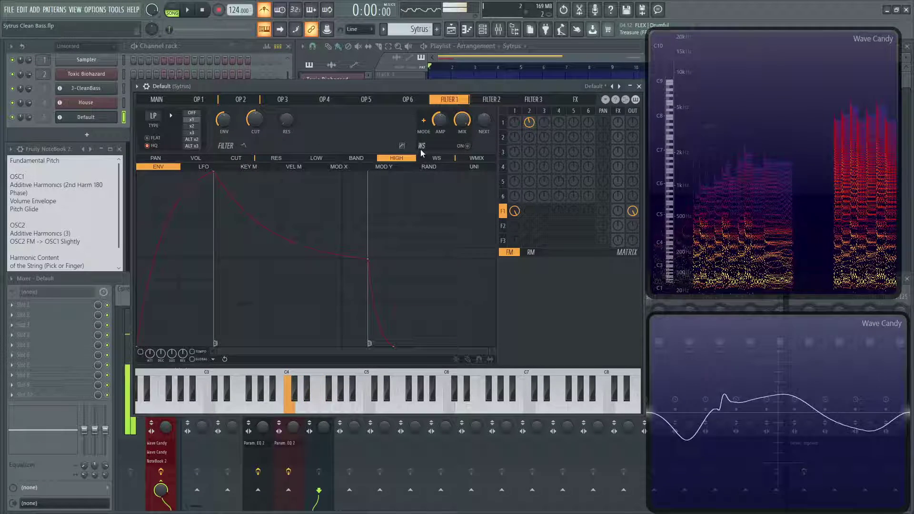
left_click(237, 158)
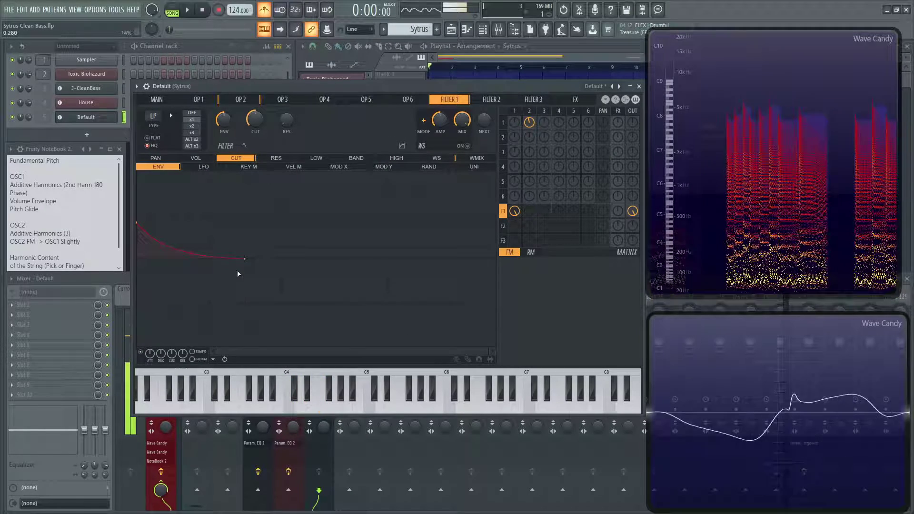
left_click_drag(136, 222, 137, 192)
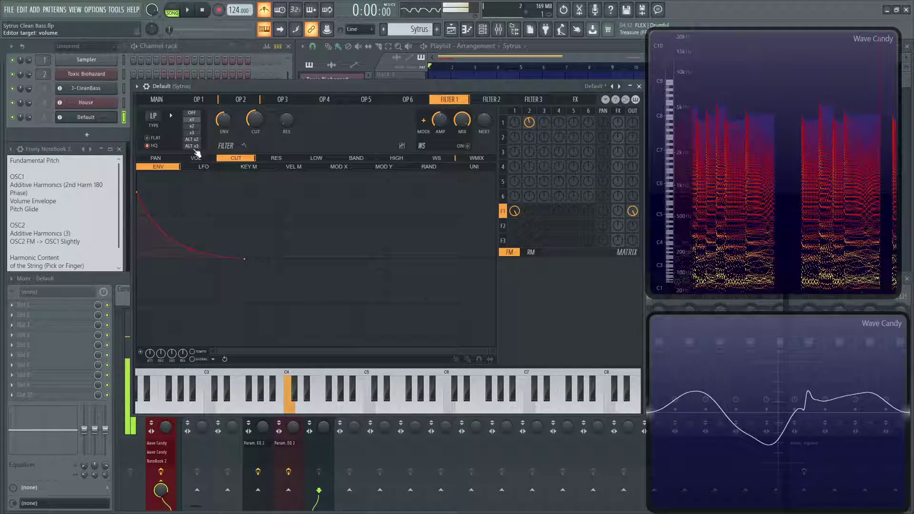
mouse_move(255, 120)
left_mouse_down()
mouse_move(255, 111)
mouse_move(255, 120)
left_mouse_up()
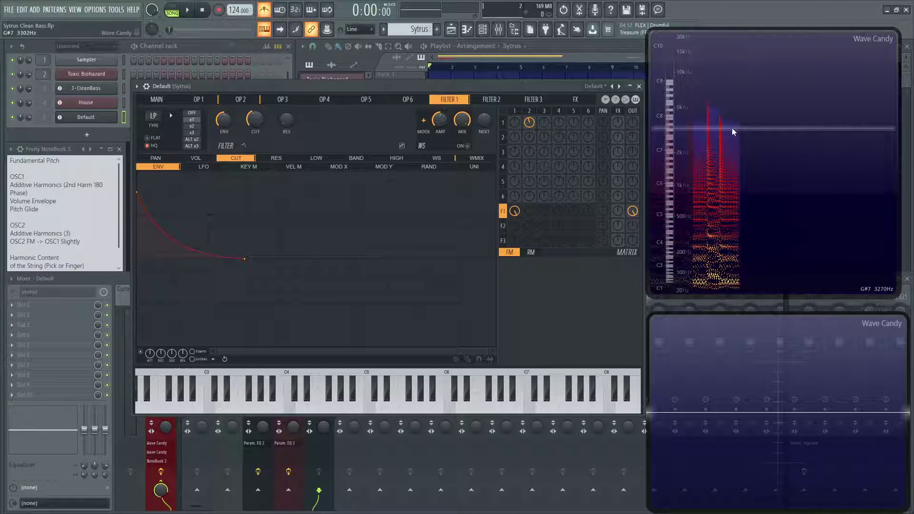
Try bending the cutoff envelope's decay outward so the filter stays open longer, auditioning it with several notes
key("z")
key("x")
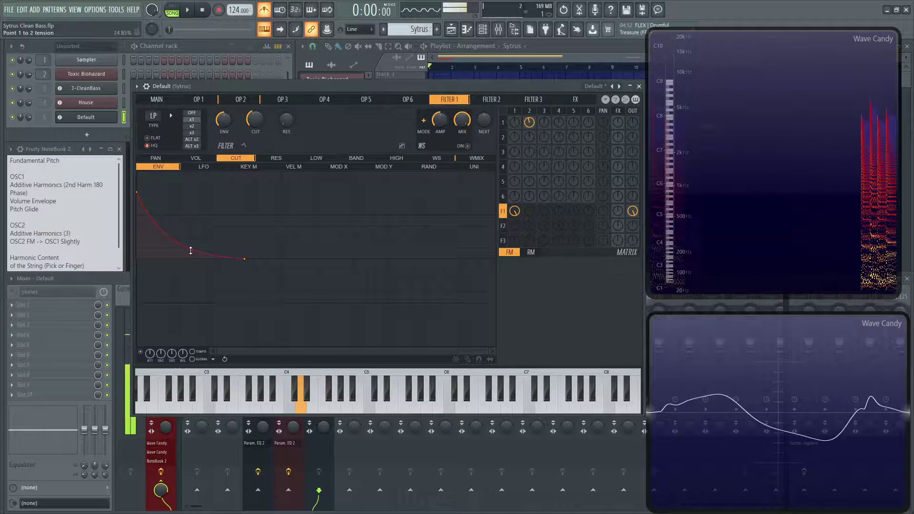
key("z")
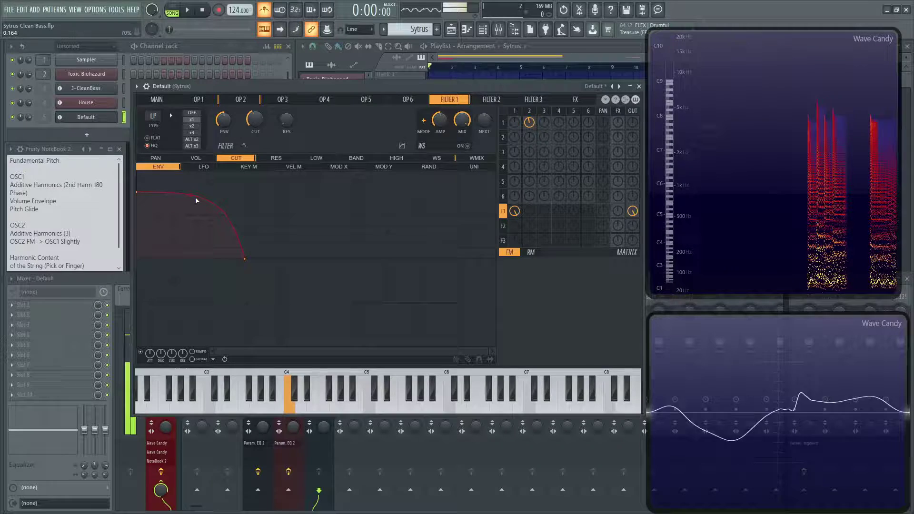
key("v")
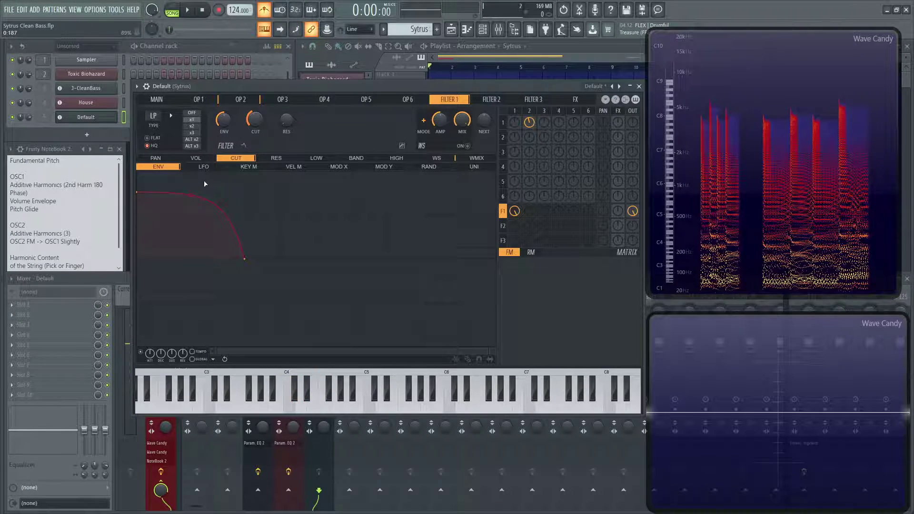
key("z")
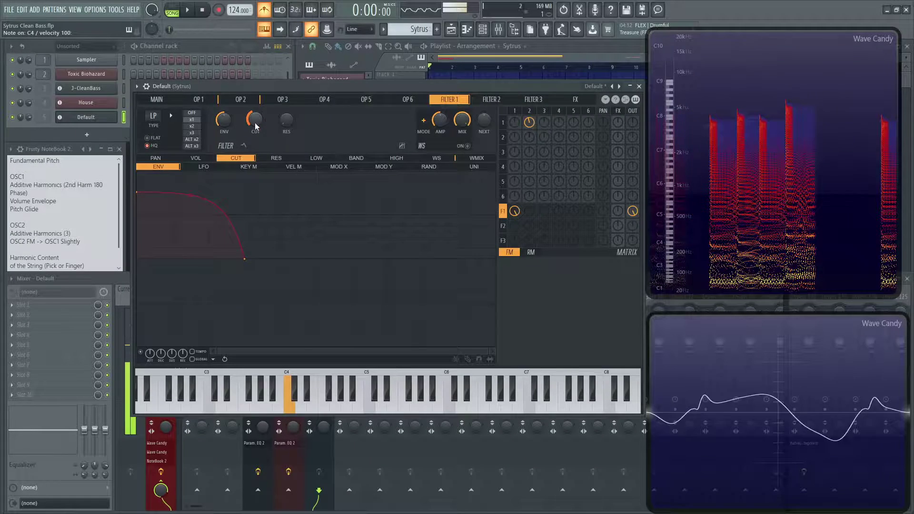
key("v")
key("z")
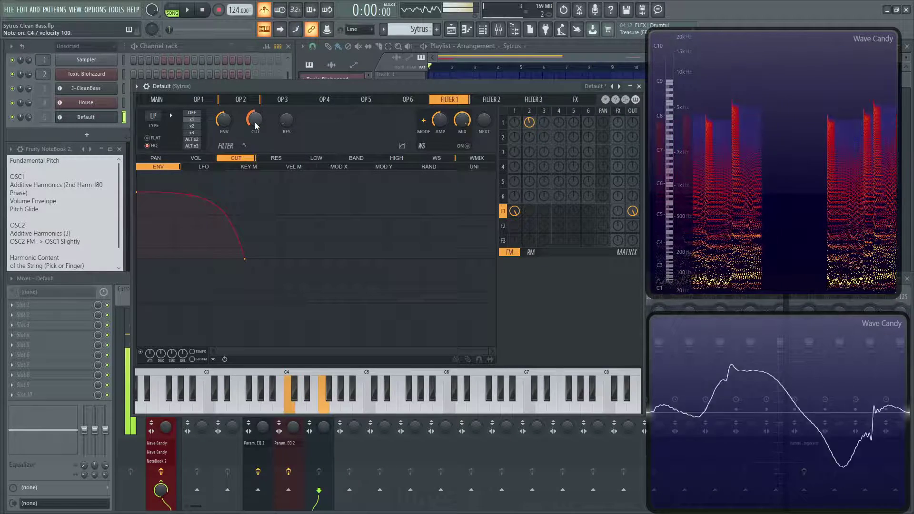
key("x")
Bend filter 1's cutoff envelope into a steep inward decay curve and play a few notes
left_click_drag(189, 195, 192, 255)
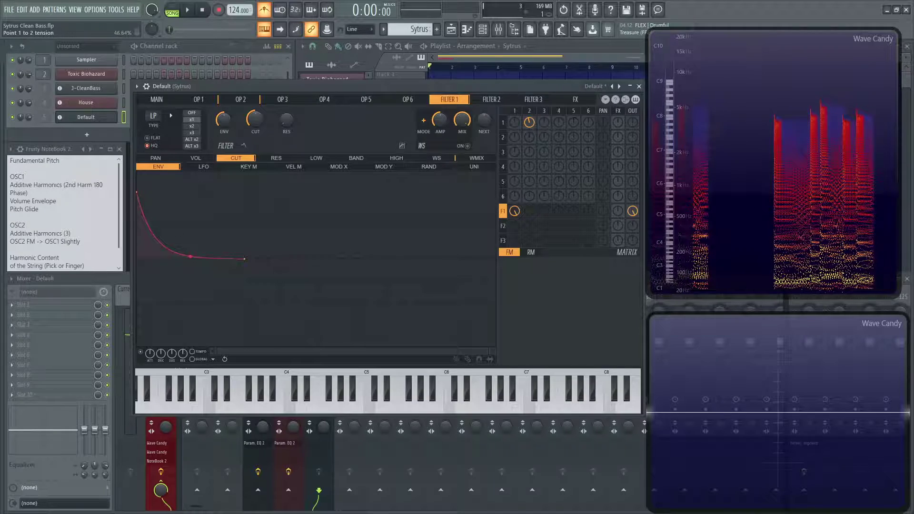
key("c")
key("z")
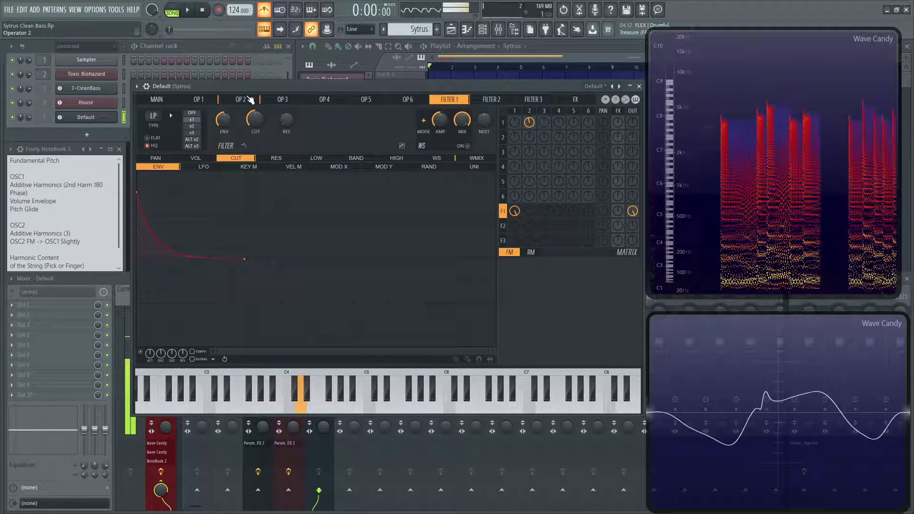
Reopen operator 1's sine harmonics, remove the upper ones down to about harmonic 26, and audition the sound
left_click(199, 99)
left_click(158, 126)
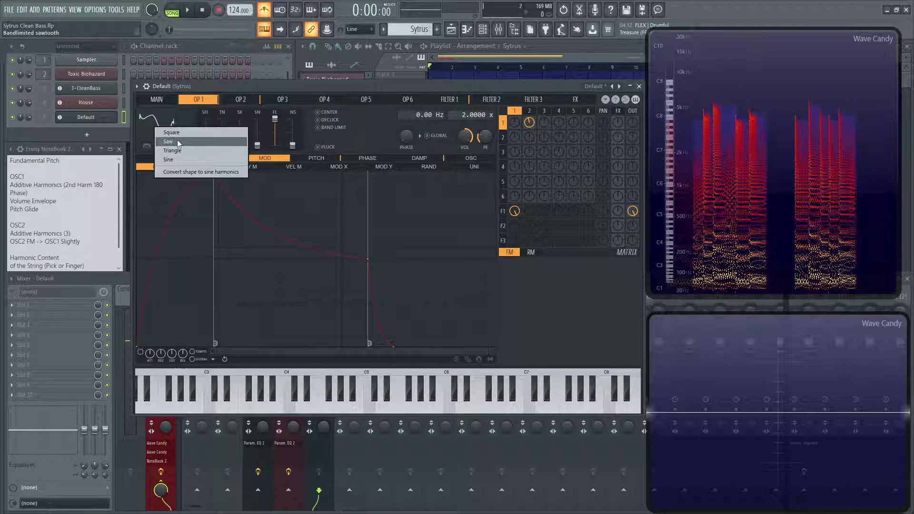
left_click(205, 174)
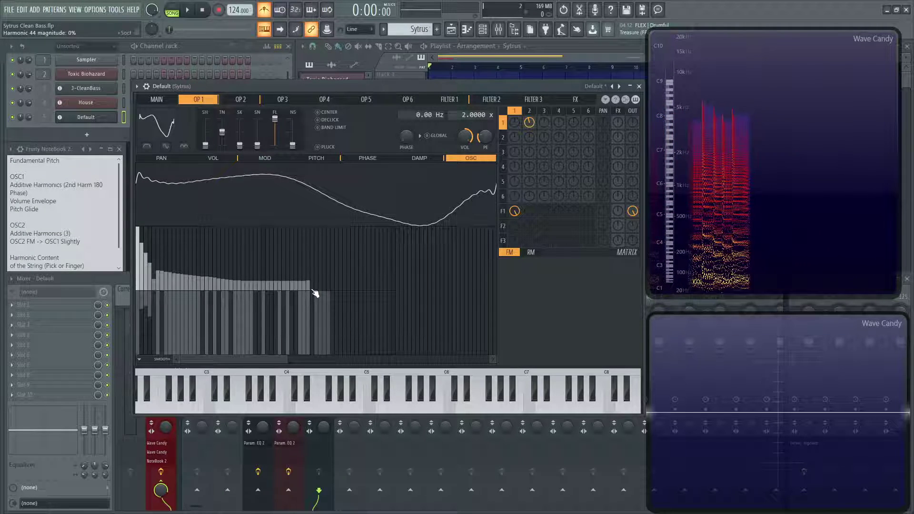
left_click_drag(284, 294, 241, 295)
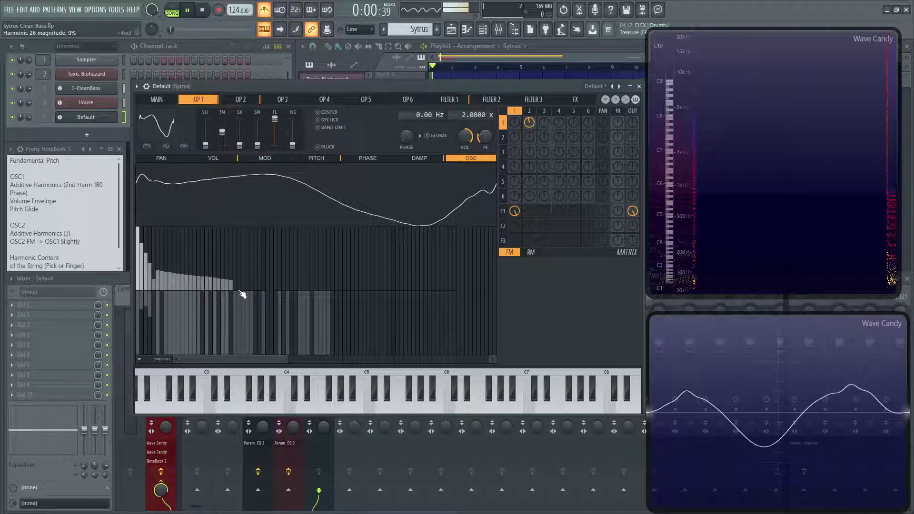
key("space")
key("z")
key("x")
key("v")
key("z")
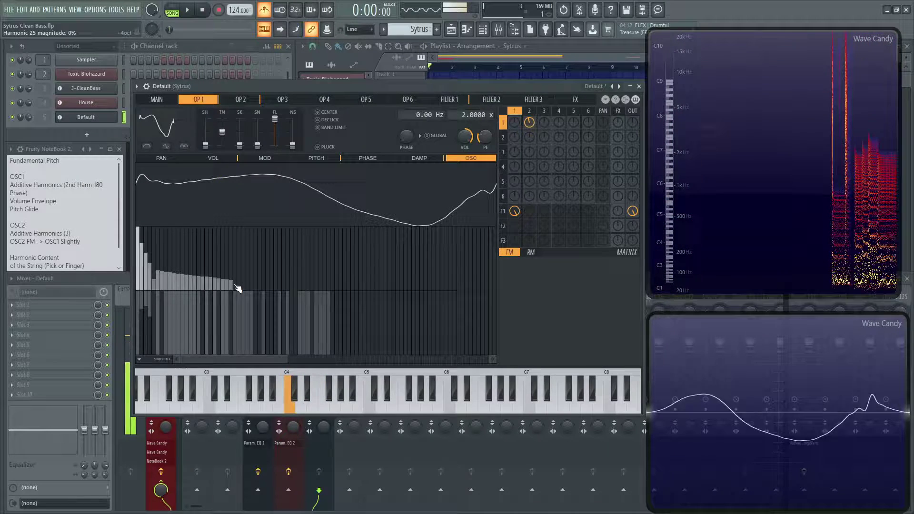
Reduce operator 1's remaining upper harmonics to a short, faint tail behind the first few while playing notes
mouse_move(235, 286)
left_mouse_down()
mouse_move(189, 291)
mouse_move(160, 281)
mouse_move(171, 285)
left_mouse_up()
key("v")
key("z")
key("x")
key("v")
key("z")
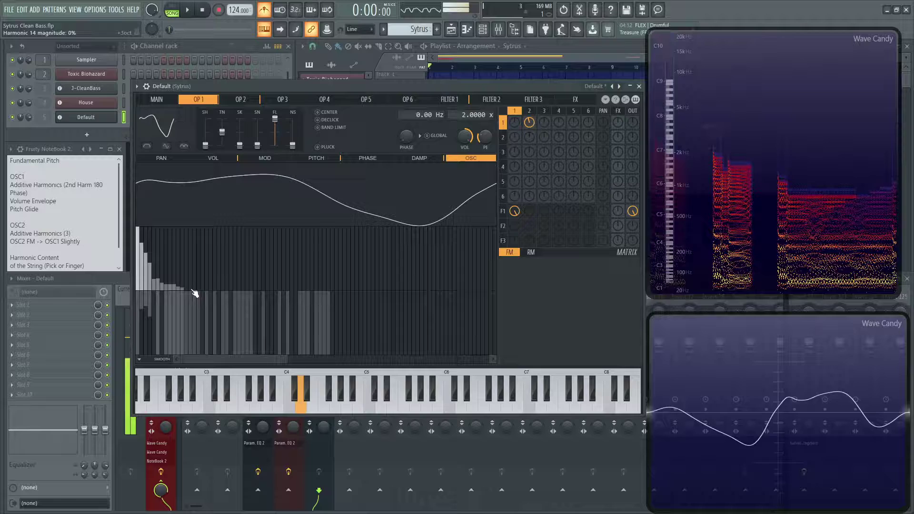
key("z")
left_click_drag(208, 292, 167, 284)
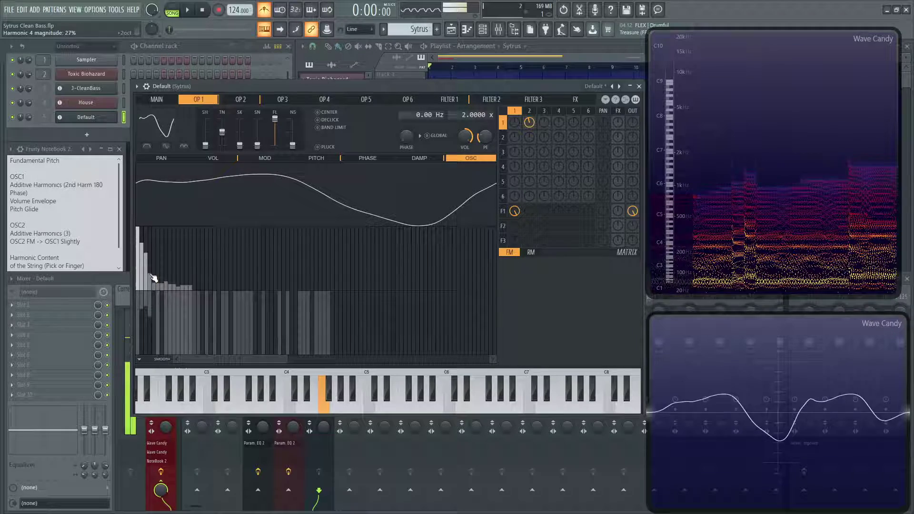
key("z")
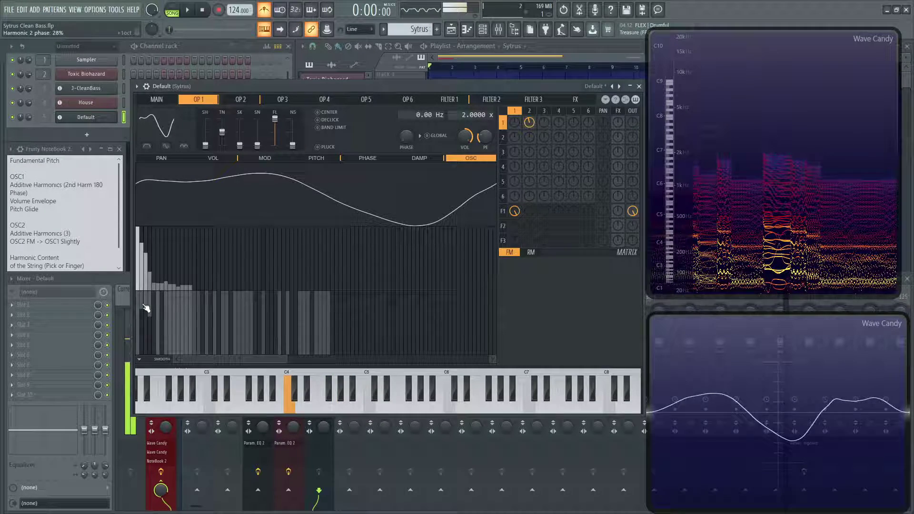
Try operator 1's second harmonic with its phase offset lowered and play some notes
left_click_drag(146, 308, 146, 301)
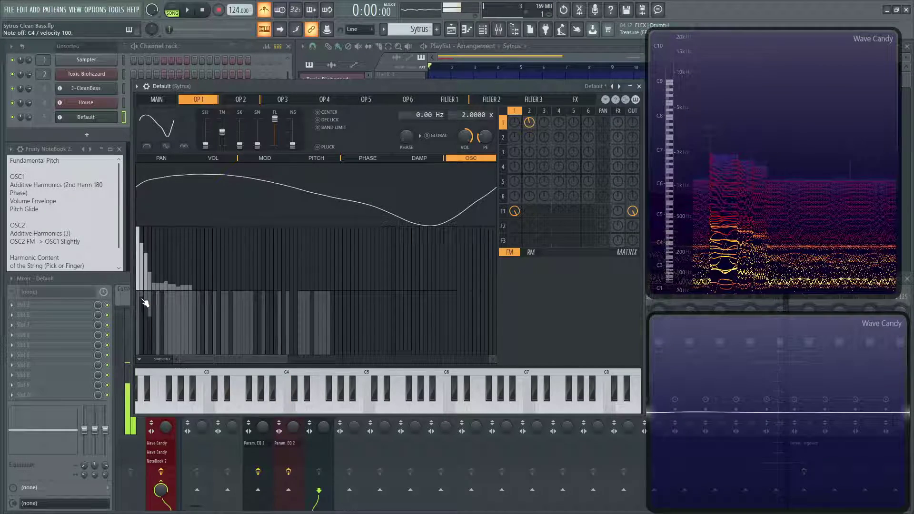
key("c")
key("v")
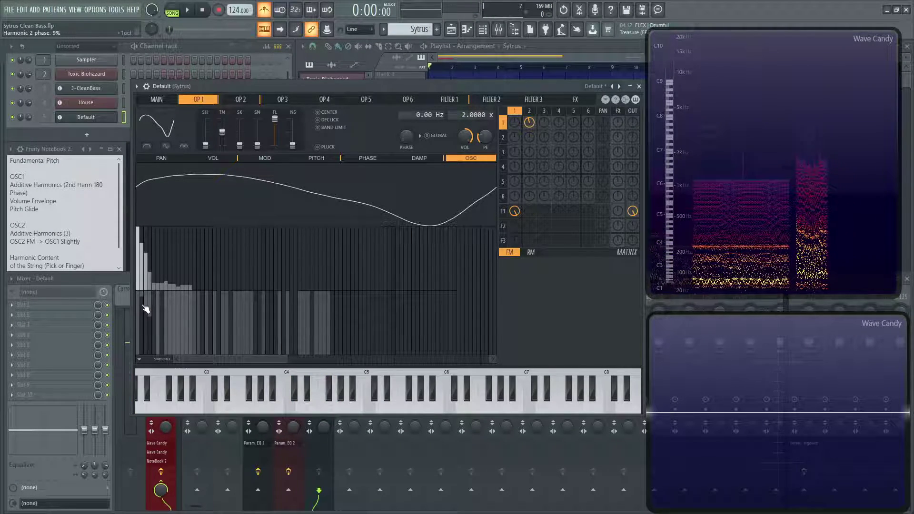
Increase the phase offset of operator 1's second harmonic again and audition it with notes
left_click_drag(146, 304, 147, 322)
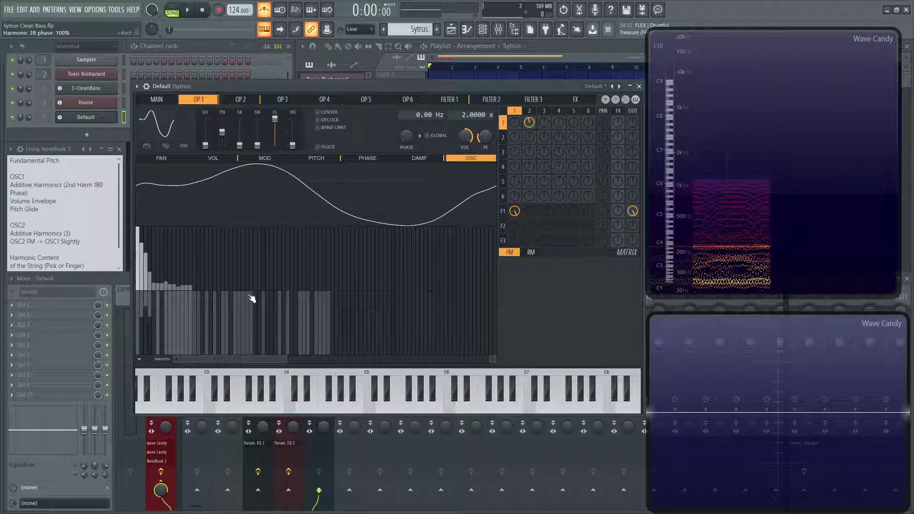
key("b")
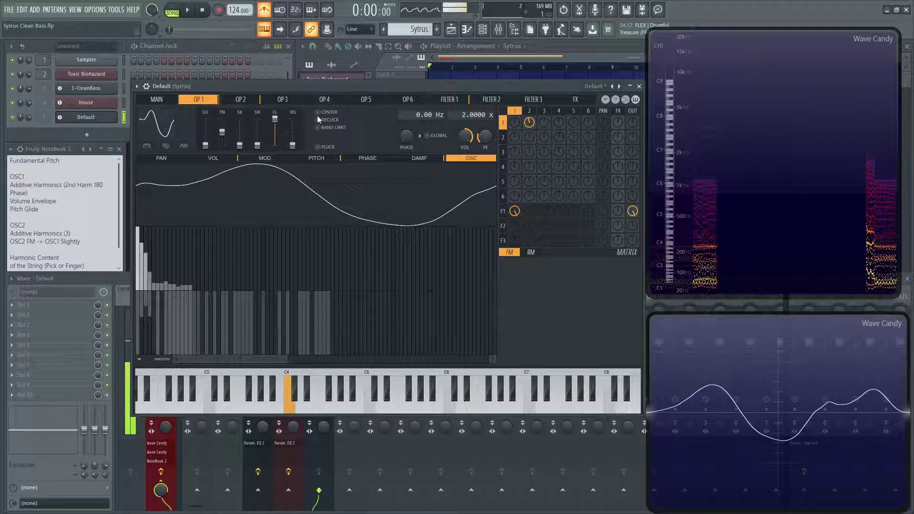
key("c")
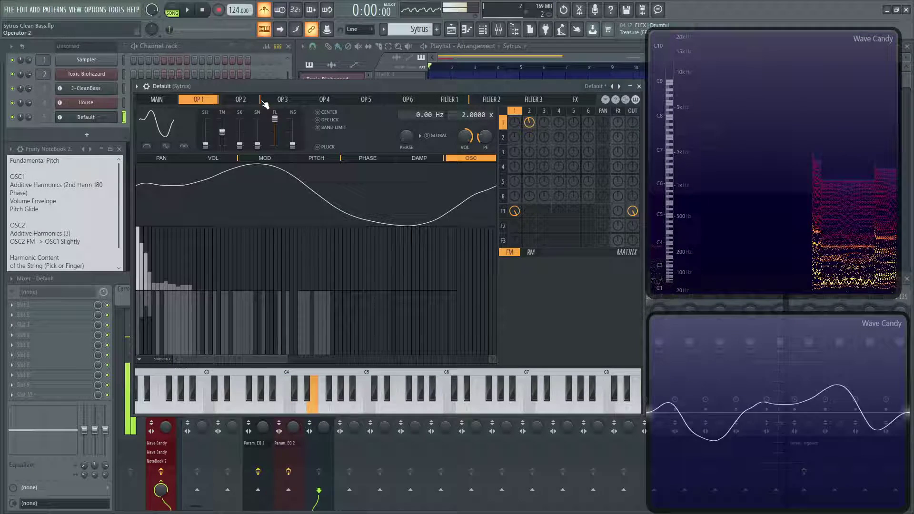
Fine-tune the frequency modulation amount from operator 2 to operator 1 in the matrix while playing notes
key("z")
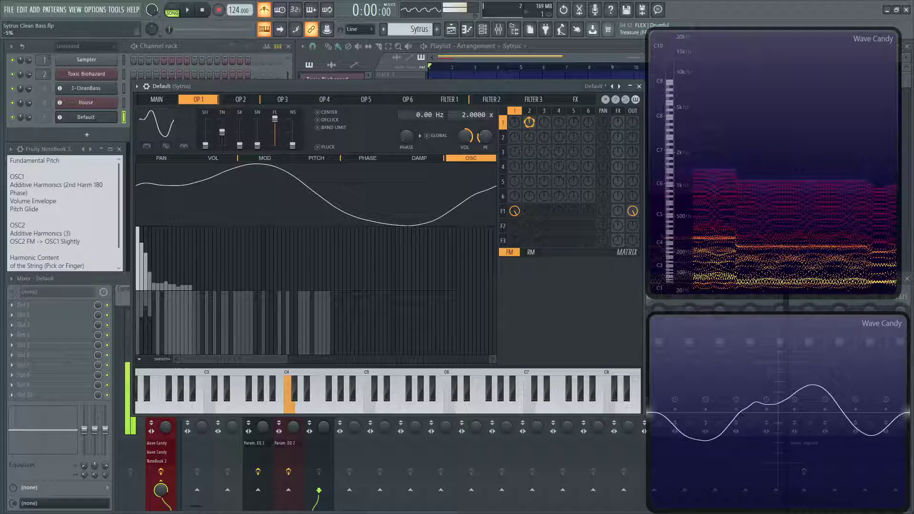
key("b")
key("z")
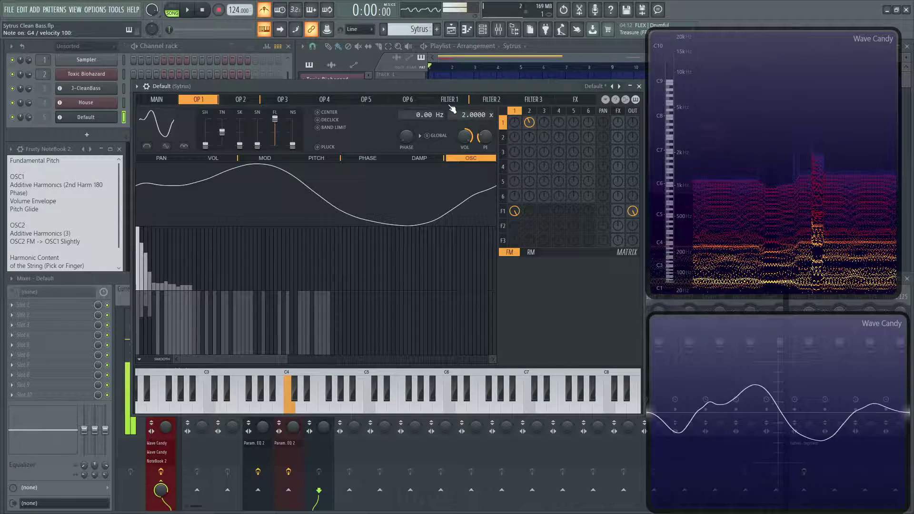
Lower the second and third harmonics of operator 2 and play several notes to check the tone
left_click(240, 99)
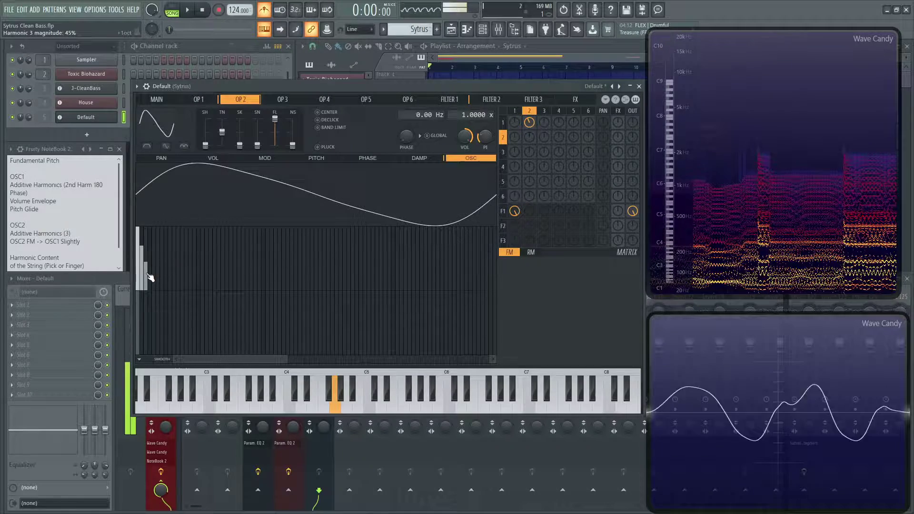
left_click_drag(147, 274, 142, 263)
key("c")
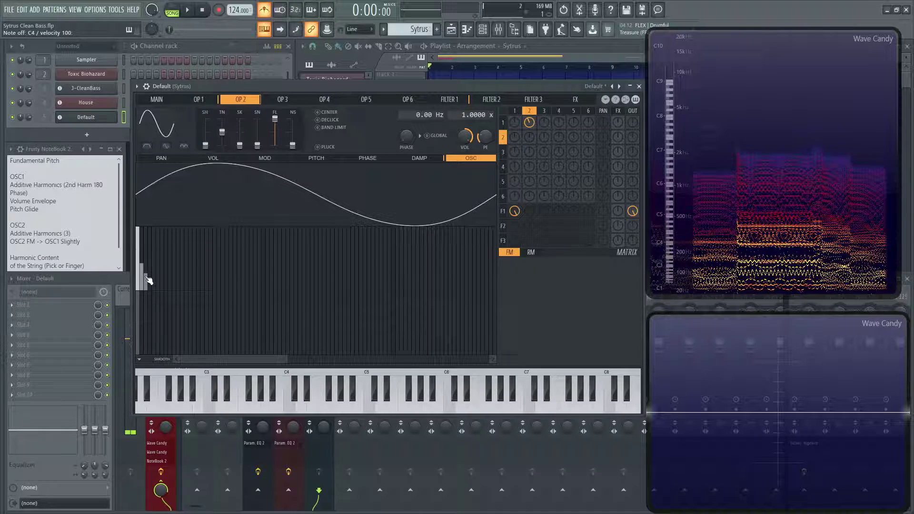
left_click(122, 233)
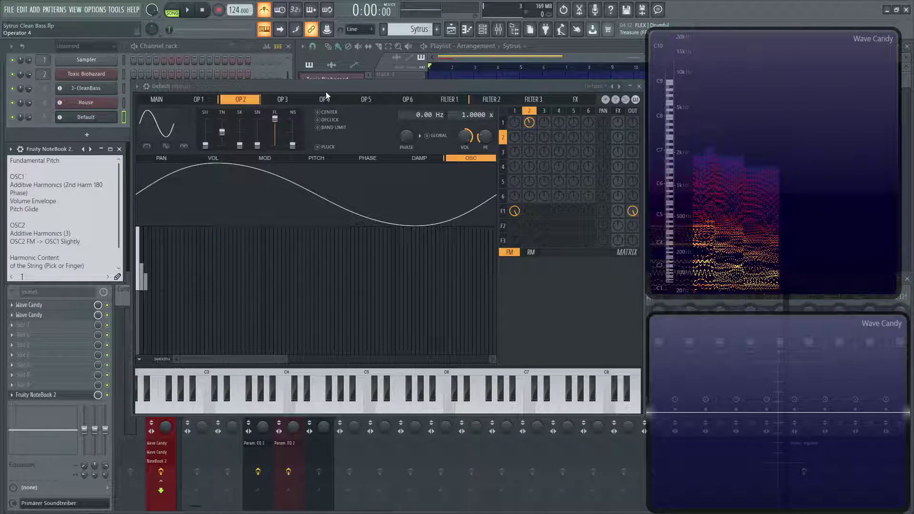
key("z")
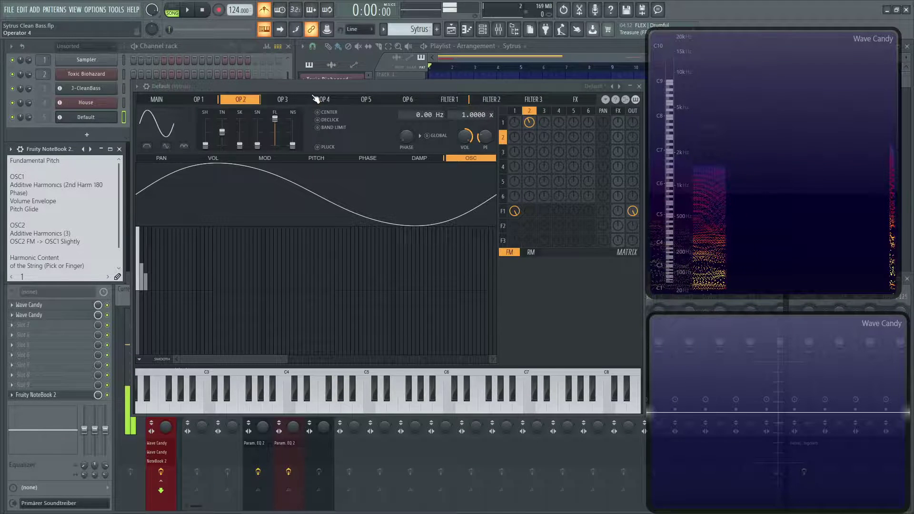
key("b")
key("v")
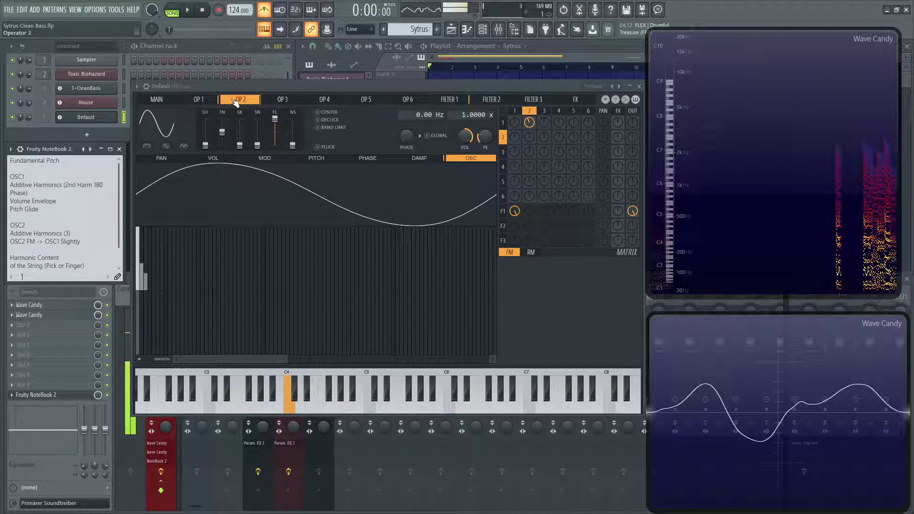
Set the unison order to 2, narrow the unison panning and set the unison pitch to about 35%
left_click(156, 99)
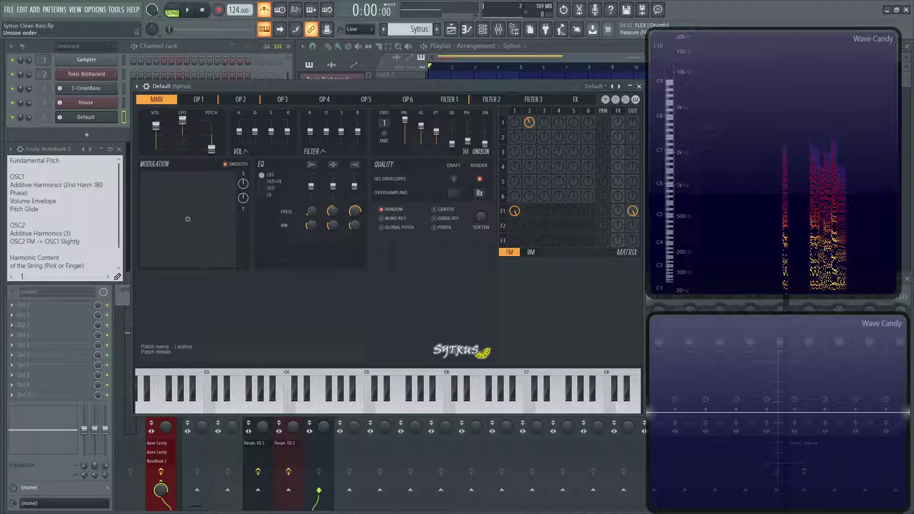
left_click_drag(389, 124, 388, 118)
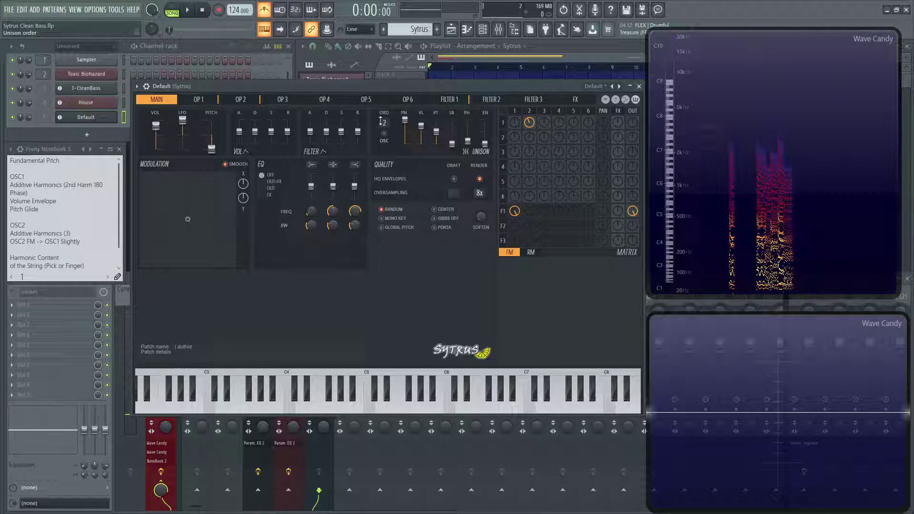
left_click_drag(405, 119, 404, 131)
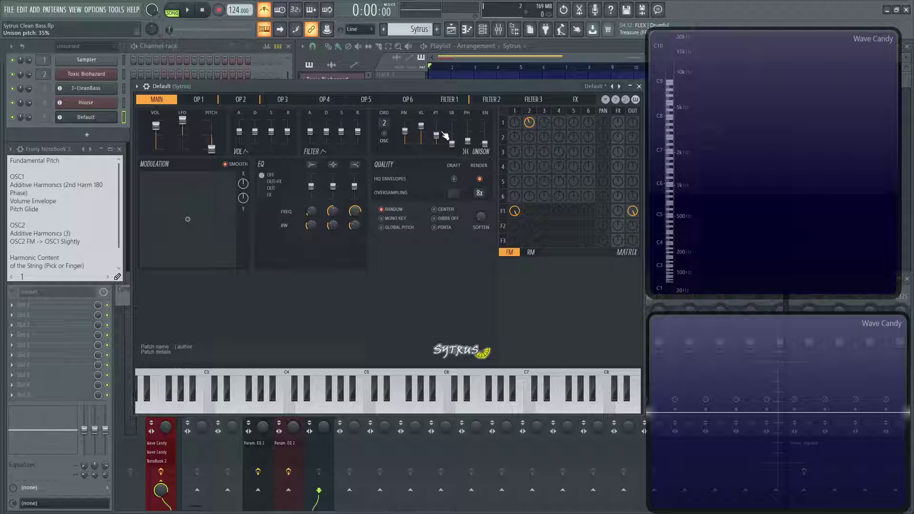
Play several notes to audition the bass with the current unison setting
key("b")
key("z")
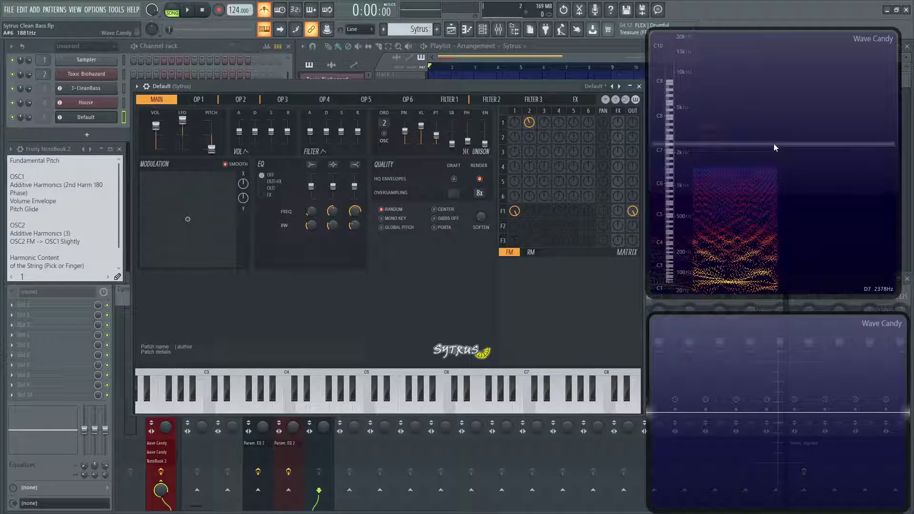
key("z")
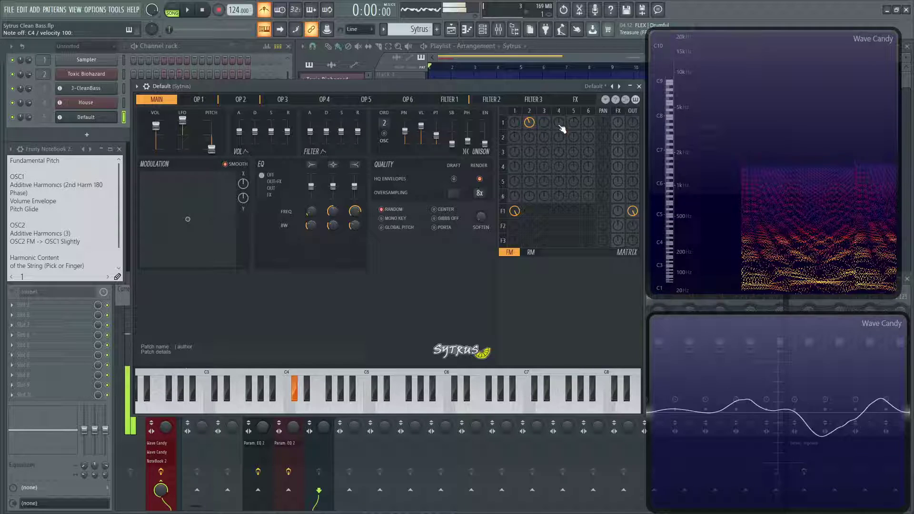
key("z")
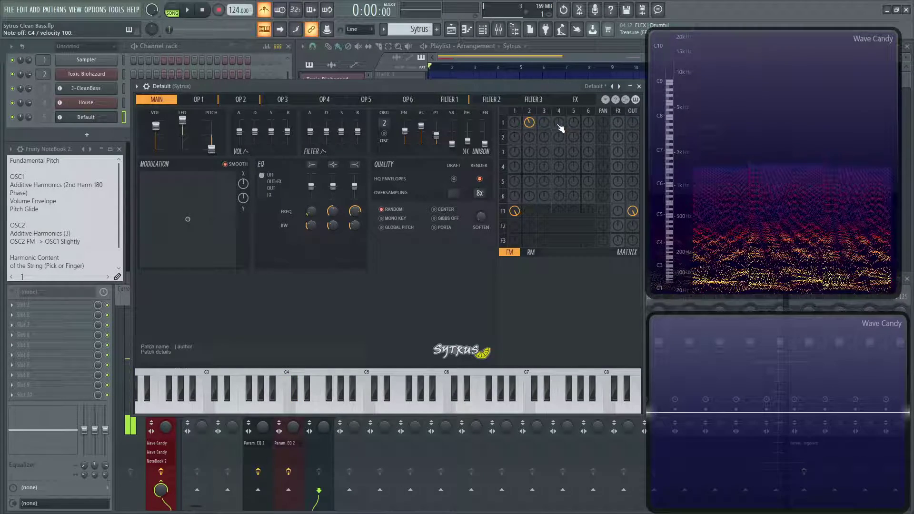
Convert operator 1's shape to sine harmonics, redraw its harmonics as a smooth decay up to about harmonic 50, and audition it
left_click(211, 100)
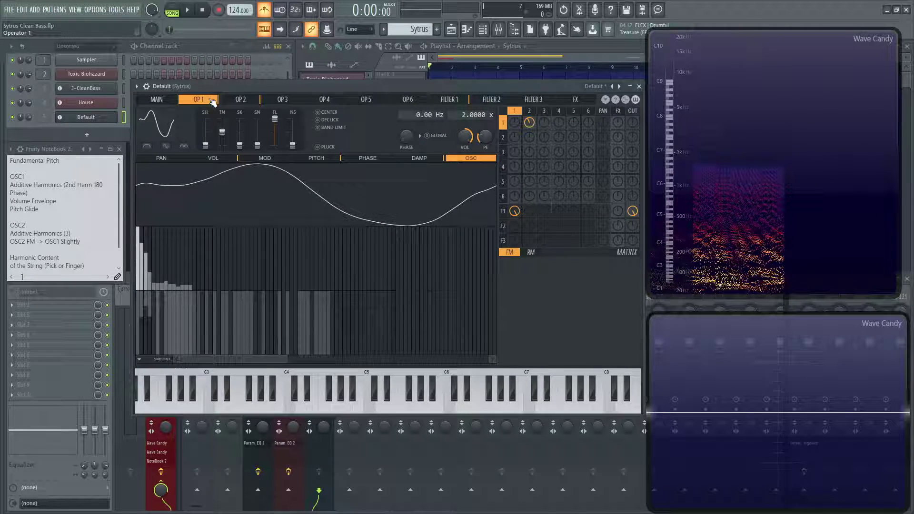
right_click(172, 120)
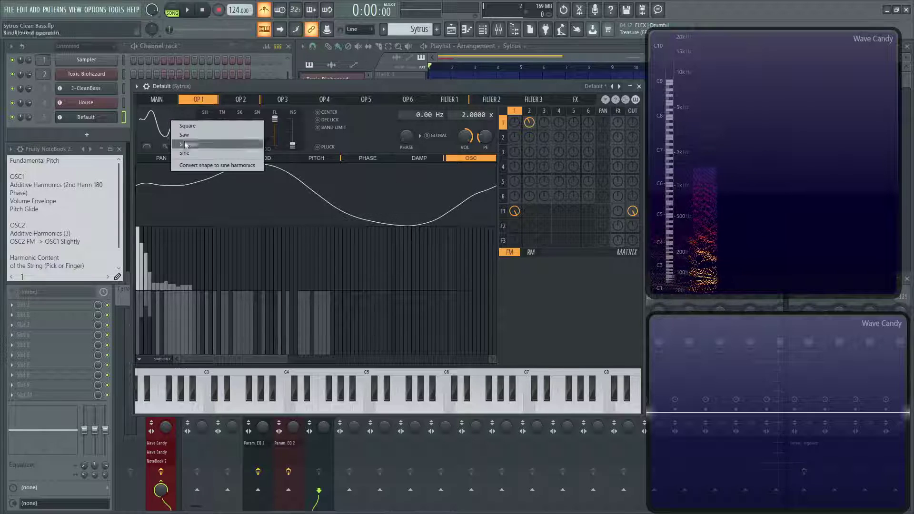
left_click(201, 164)
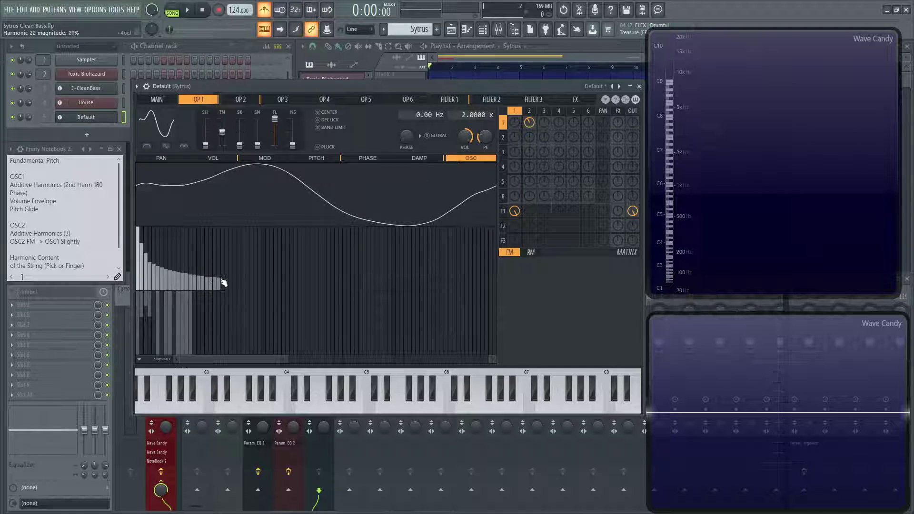
key("z")
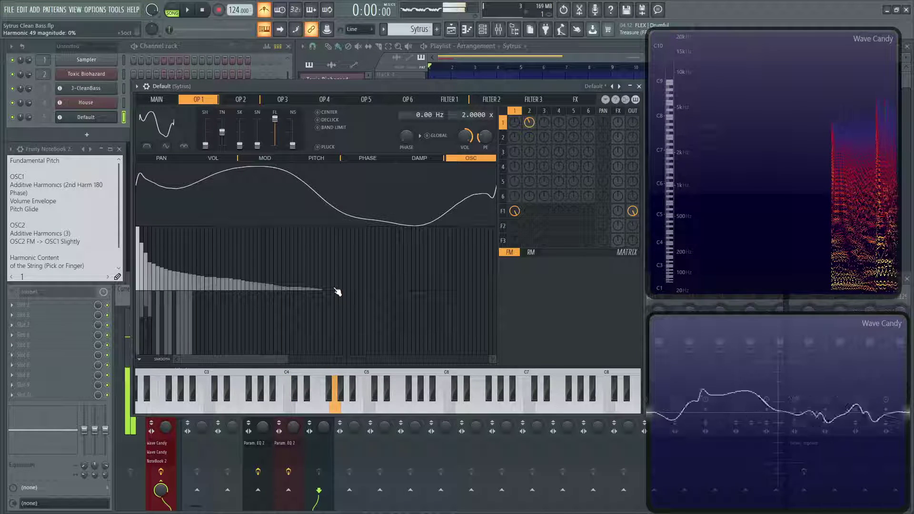
Raise the resonance of filter 1 while playing notes to hear the change
left_click(449, 99)
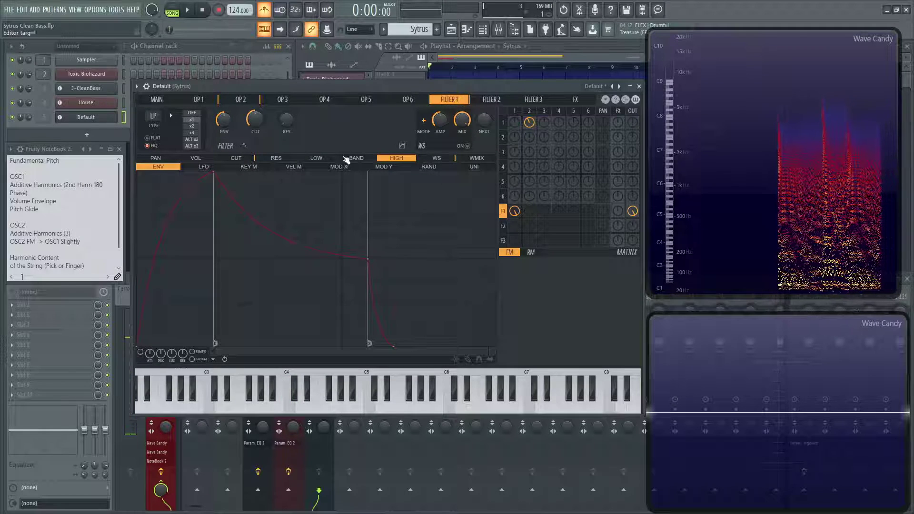
key("z")
left_click_drag(286, 123, 286, 86)
key("b")
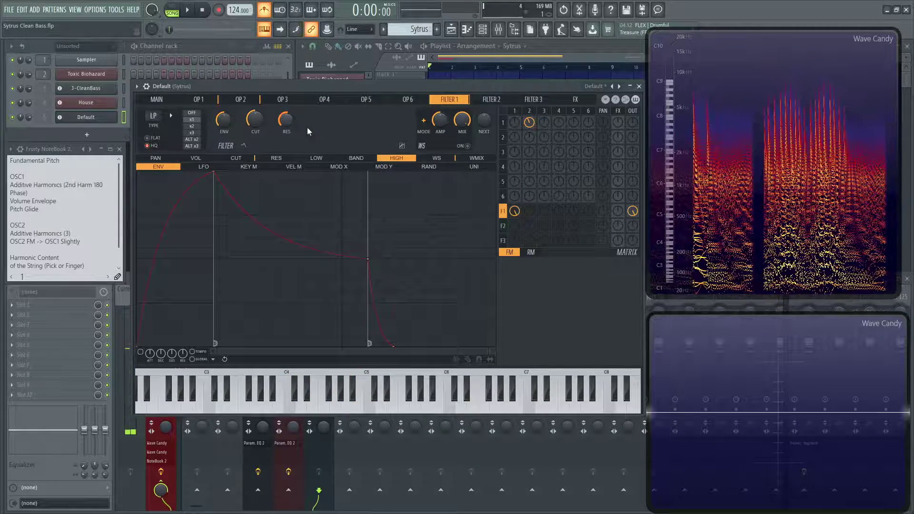
Convert operator 1's shape to sine harmonics again, extend its upper harmonics and boost the middle ones while playing notes
left_click(202, 102)
right_click(166, 123)
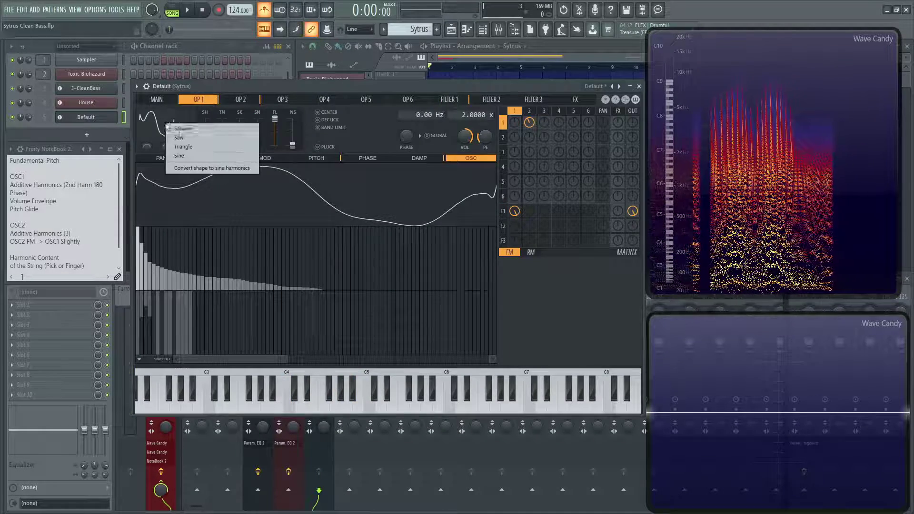
left_click(200, 168)
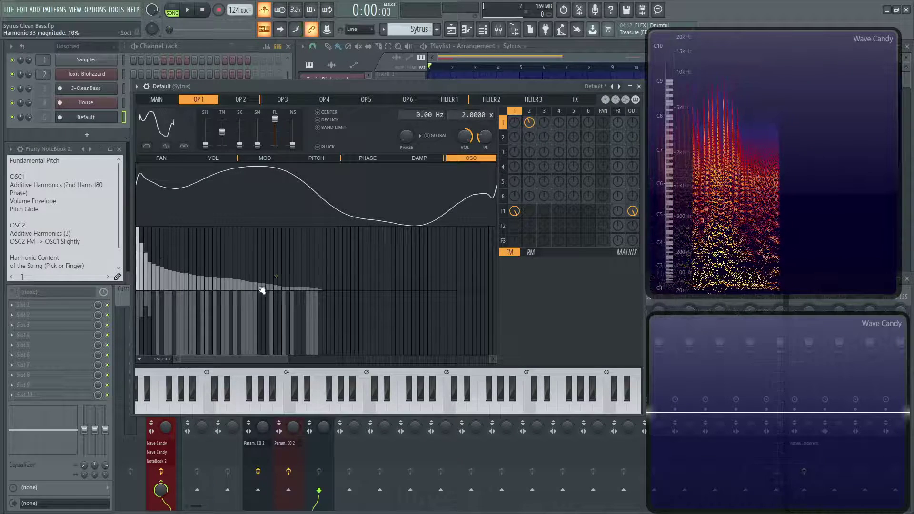
mouse_move(262, 290)
left_mouse_down()
mouse_move(401, 295)
mouse_move(284, 288)
mouse_move(302, 287)
mouse_move(275, 281)
mouse_move(325, 283)
mouse_move(275, 276)
mouse_move(344, 281)
mouse_move(282, 272)
mouse_move(445, 289)
left_mouse_up()
key("z")
left_click_drag(266, 282, 241, 265)
Turn on the Flat option of filter 1 and audition it with a few notes
left_click(450, 99)
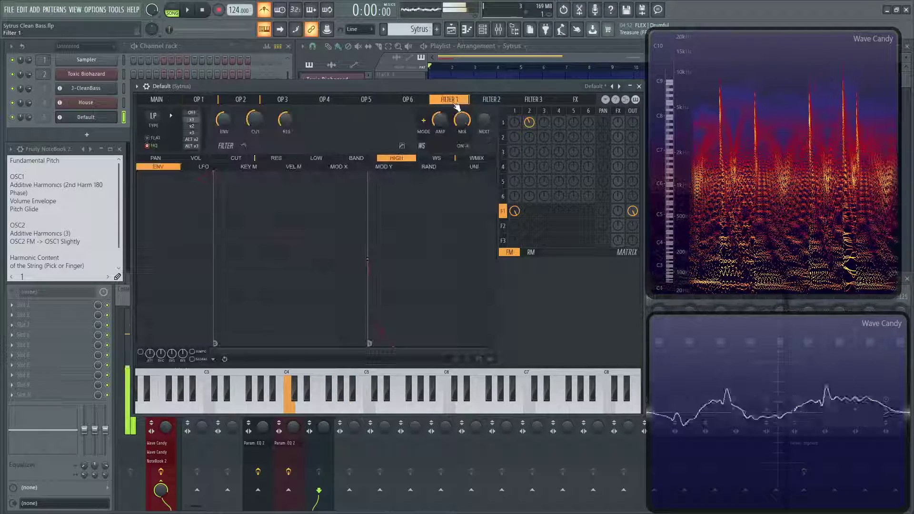
left_click(148, 138)
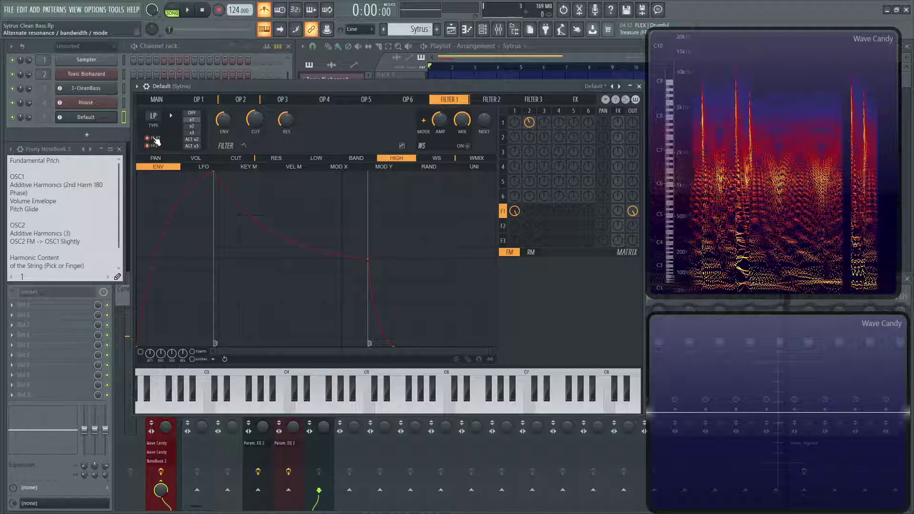
key("z")
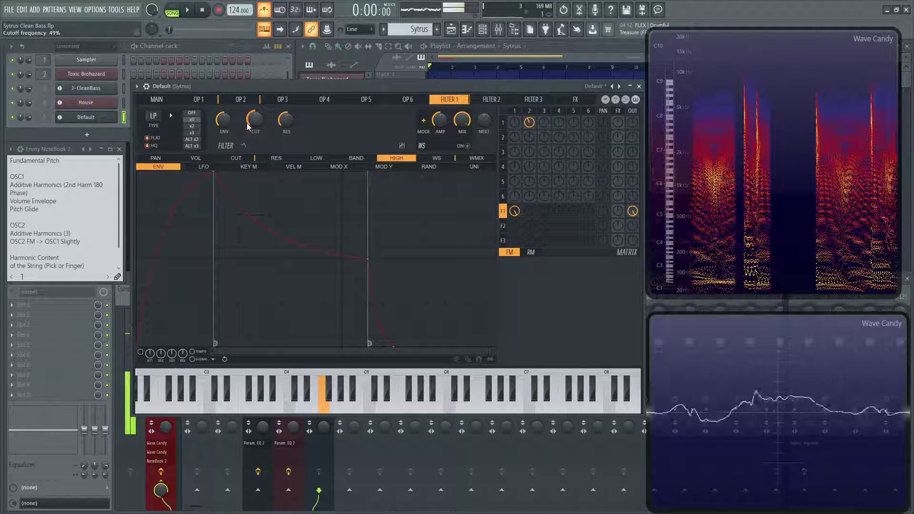
key("n")
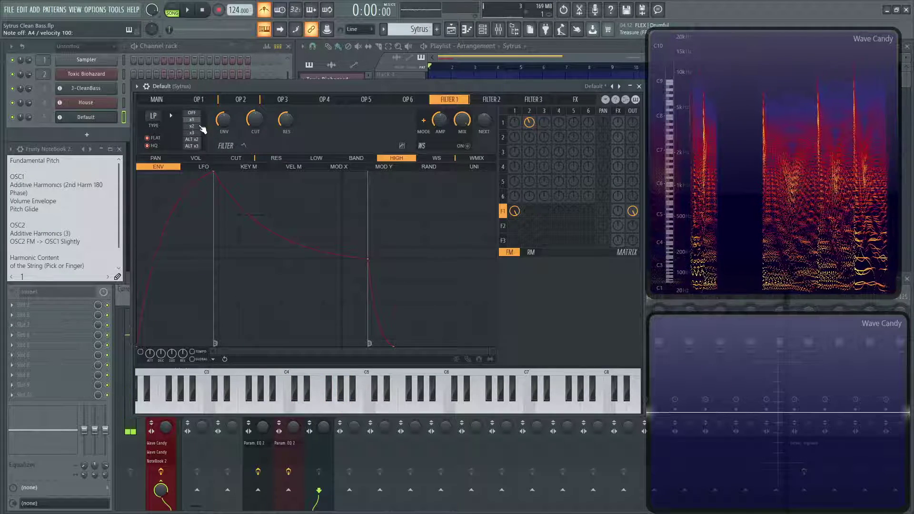
Set filter 1 to the x2 slope and play a descending run of notes to check it
left_click(198, 128)
key("b")
key("v")
key("c")
key("x")
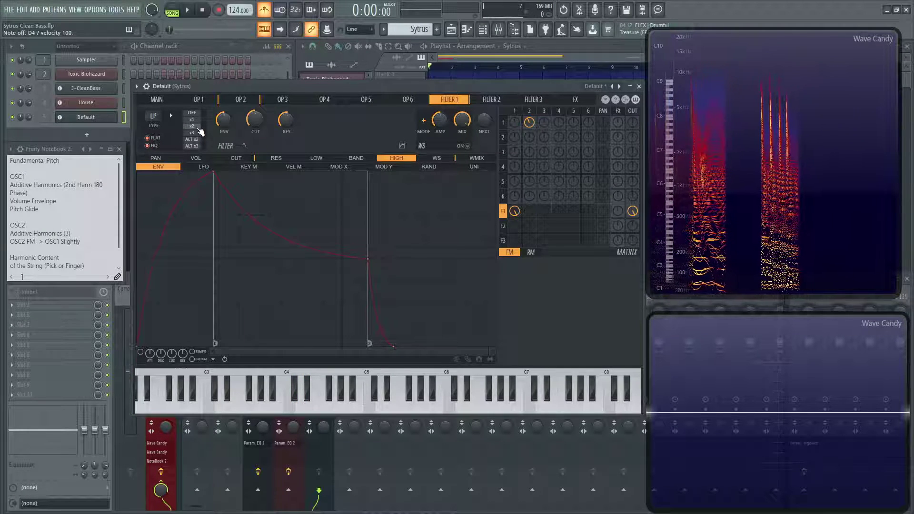
left_click(200, 100)
left_click(157, 100)
left_click(196, 101)
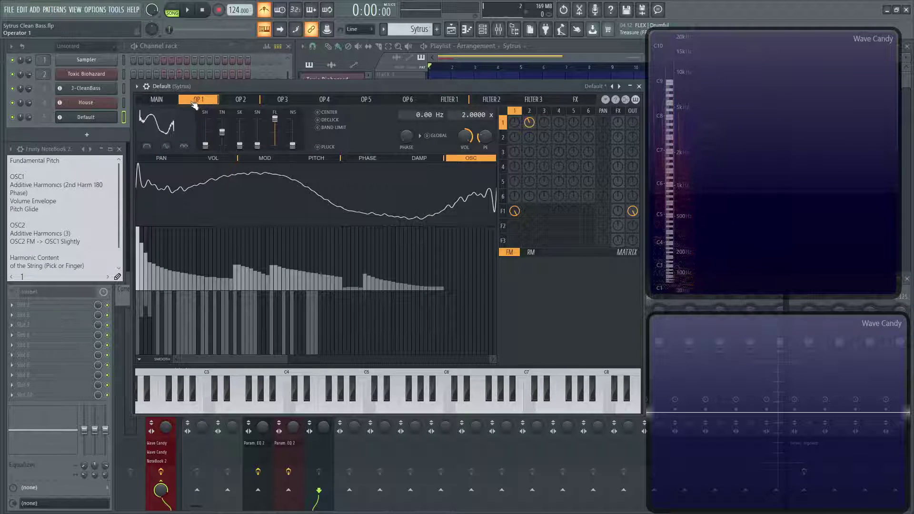
Adjust the frequency modulation amount from operator 2 to operator 1 in the matrix while playing notes
left_click(167, 101)
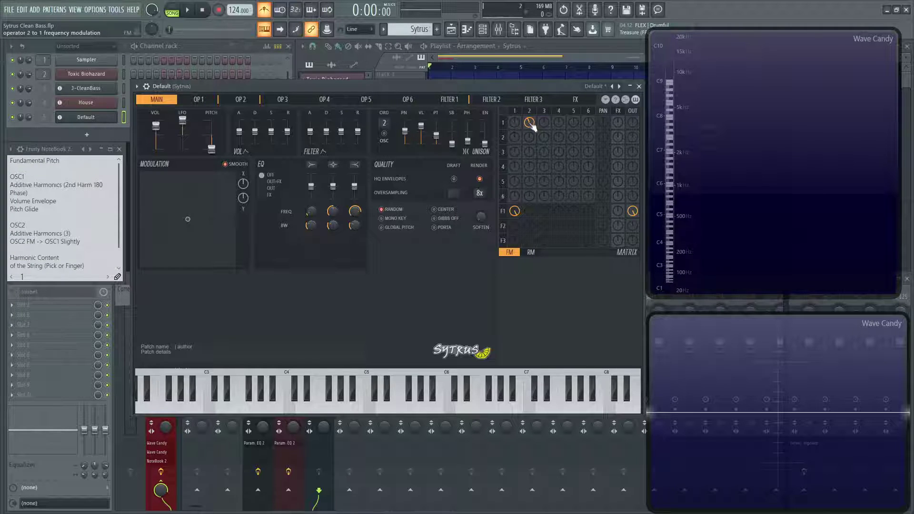
key("z")
mouse_move(530, 123)
left_mouse_down()
mouse_move(529, 147)
mouse_move(529, 119)
left_mouse_up()
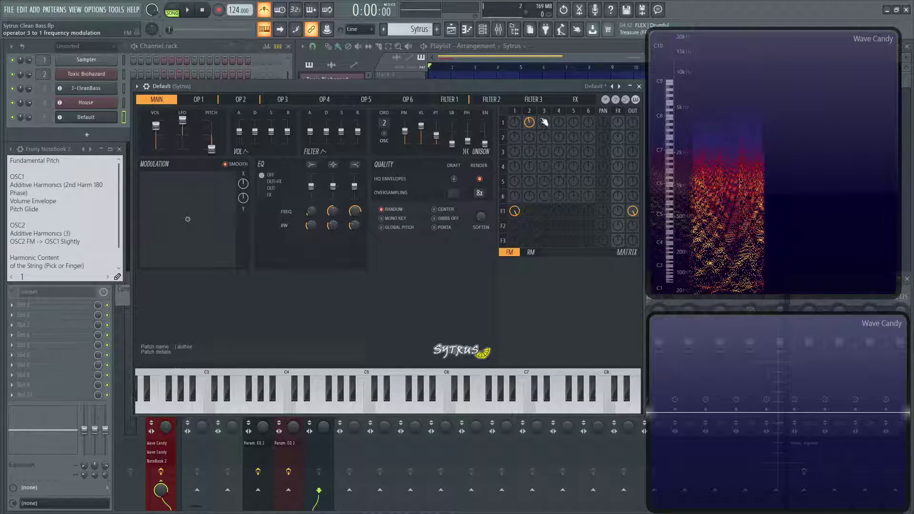
Map operator 2's volume to modulation X with a straight ramp rising from zero to full
left_click(242, 99)
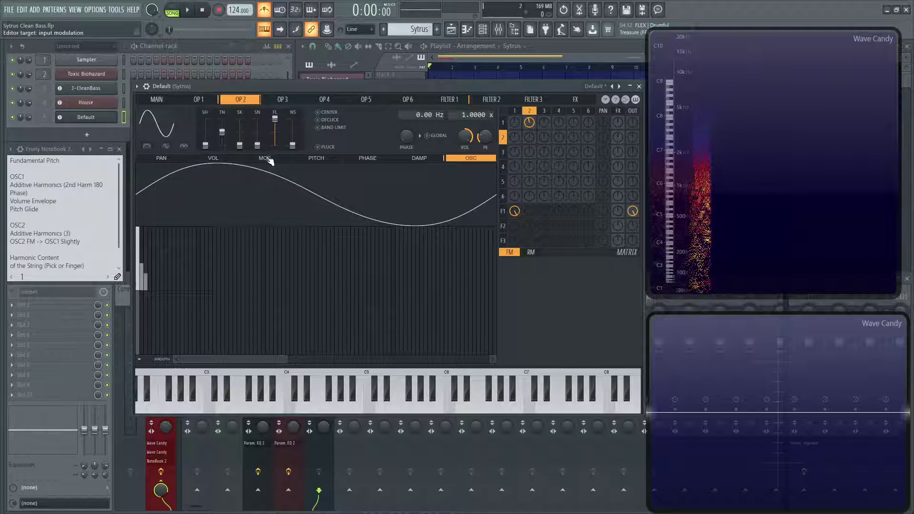
left_click(265, 158)
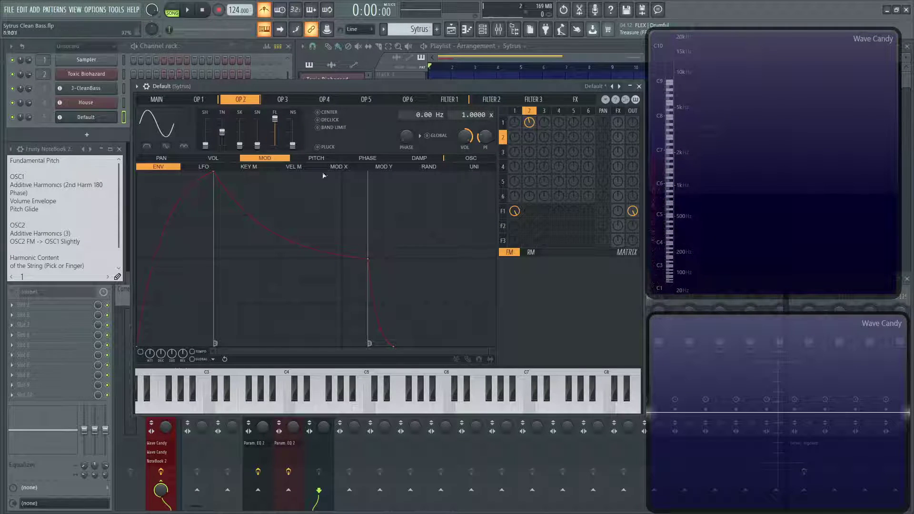
left_click(339, 167)
left_click(384, 168)
left_click(347, 168)
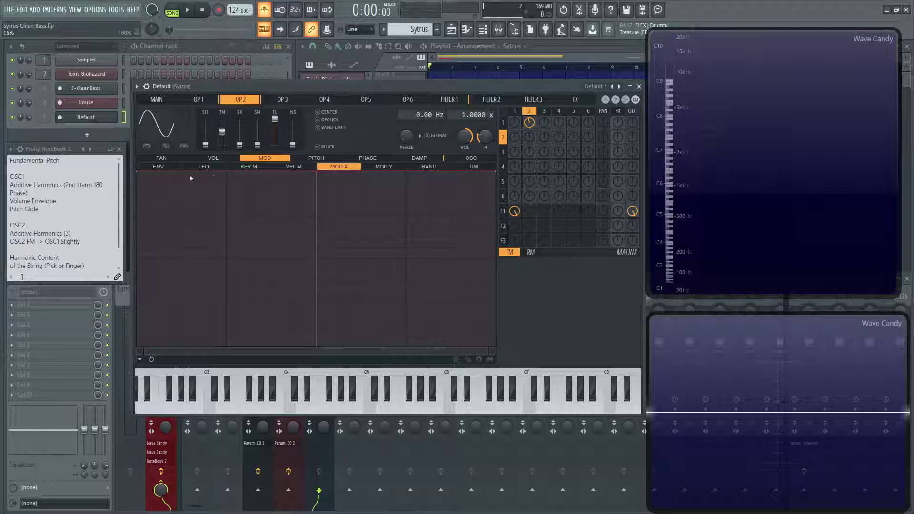
left_click(212, 159)
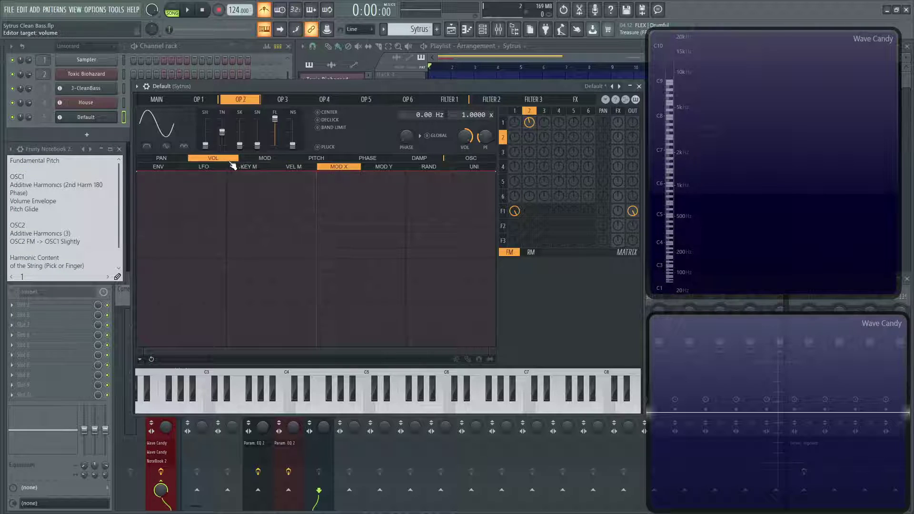
left_click(142, 175)
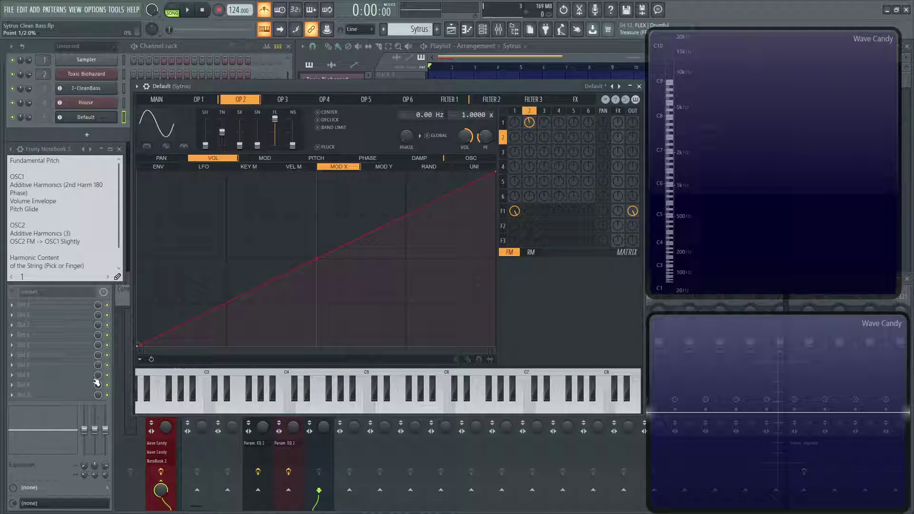
Adjust the FM amount from operator 2 to operator 1 and sweep modulation X while playing notes
left_click(157, 100)
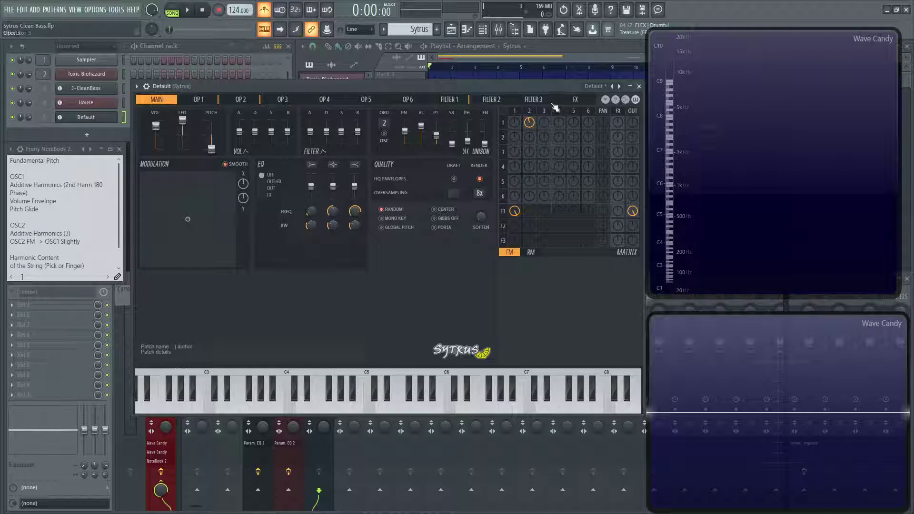
key("z")
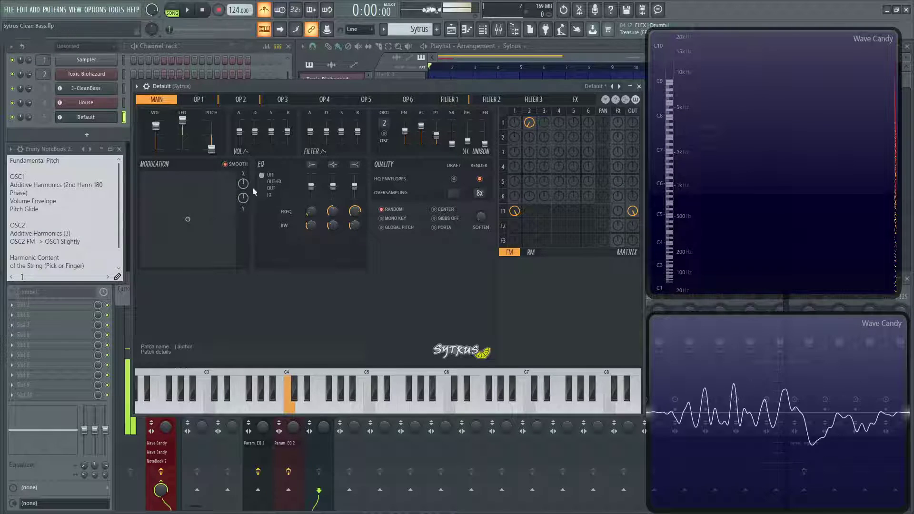
left_click_drag(242, 198, 243, 181)
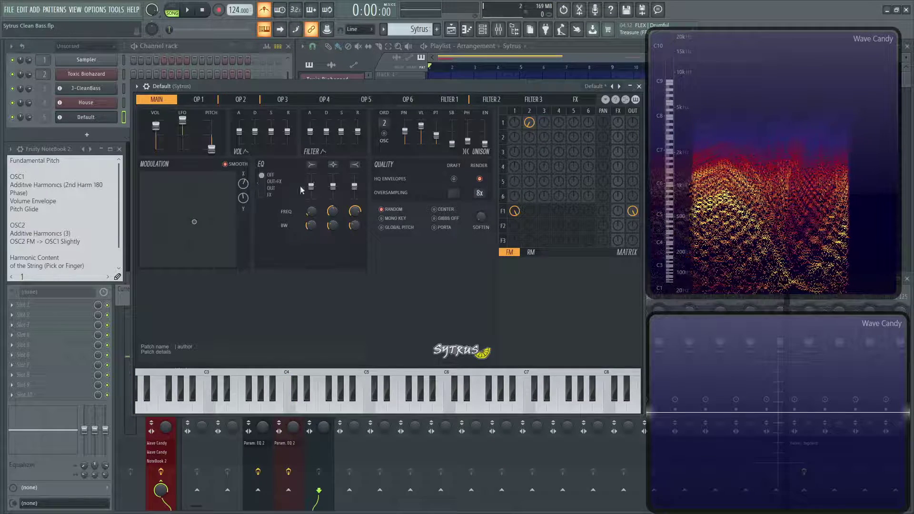